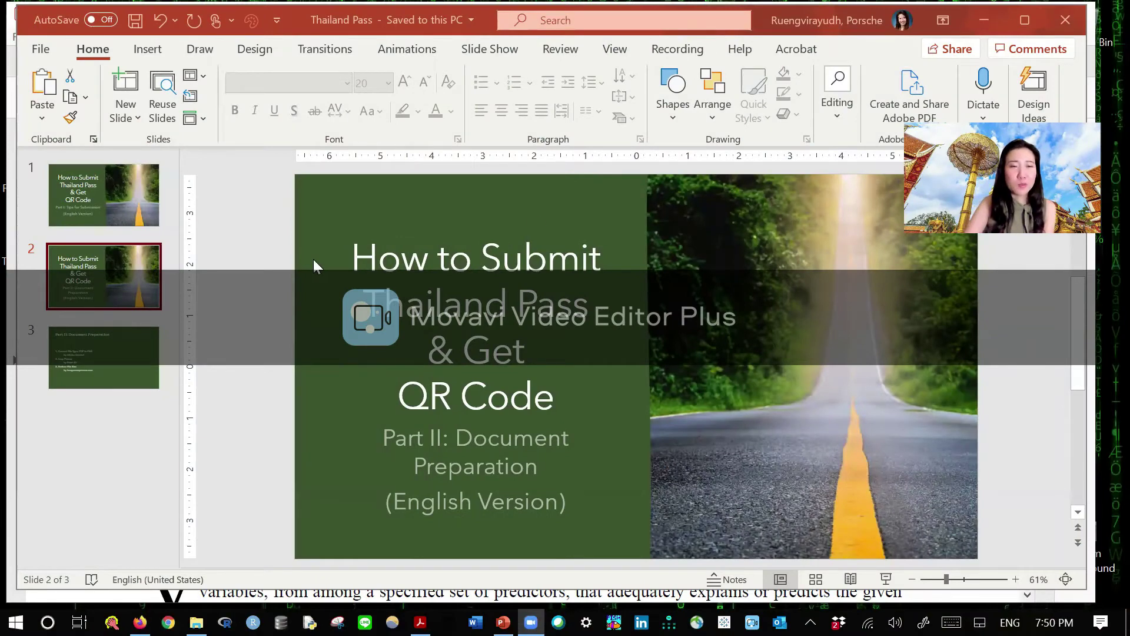
Return the slideshow to the Part II Document Preparation slide, then bring up Task View.
{"action": "left_click", "coordinate": [131, 205]}
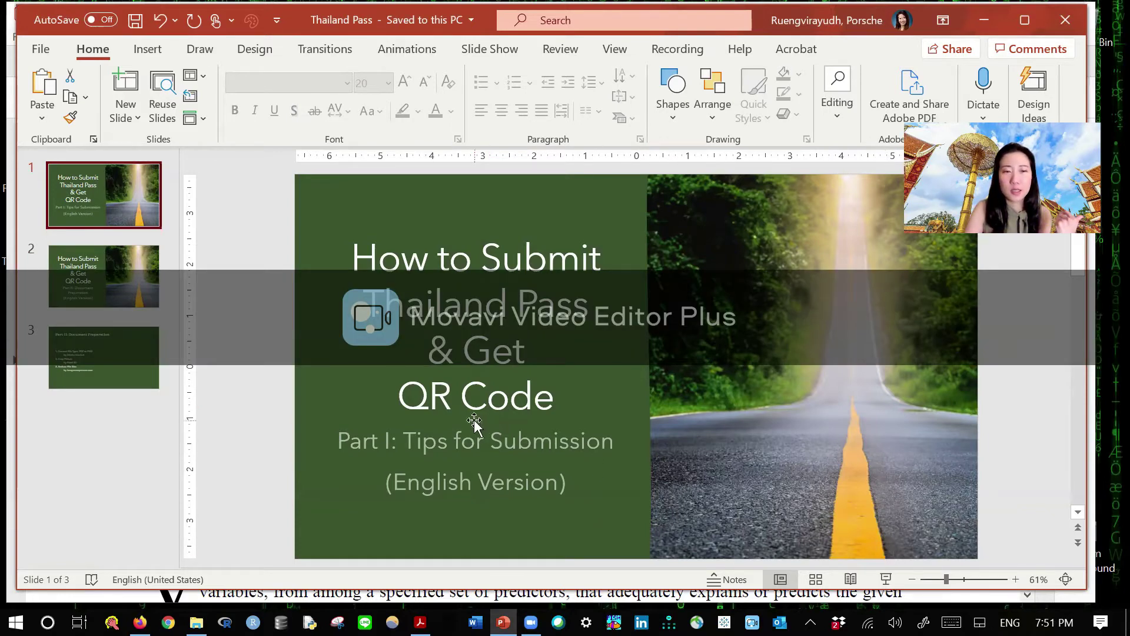
{"action": "left_click", "coordinate": [79, 291]}
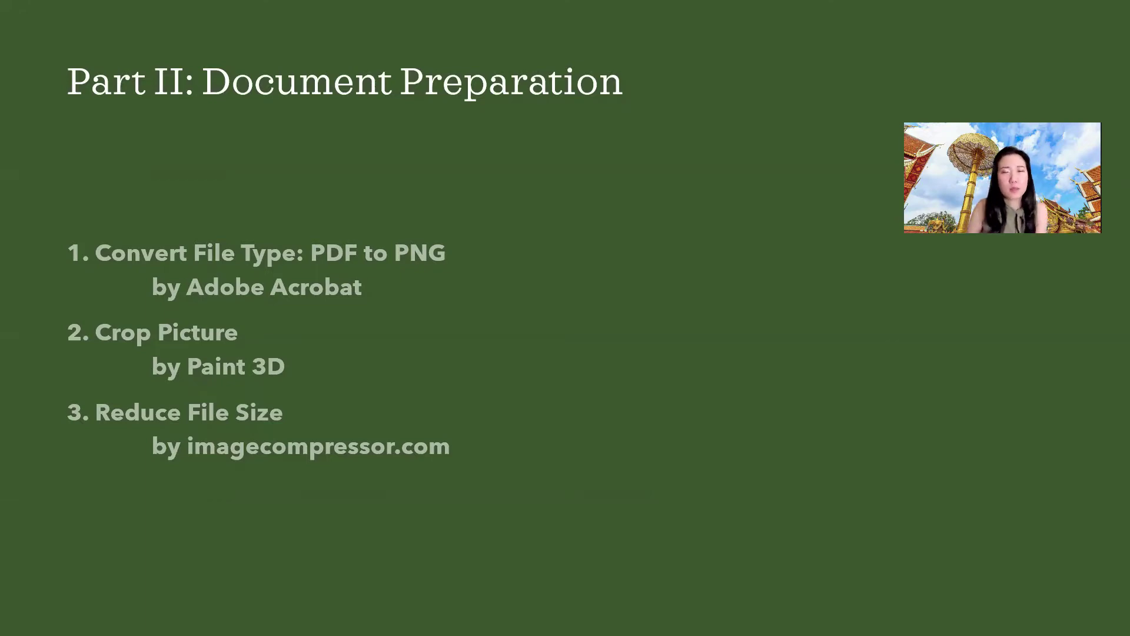
{"action": "key", "text": "super+Tab"}
{"action": "left_click", "coordinate": [229, 197]}
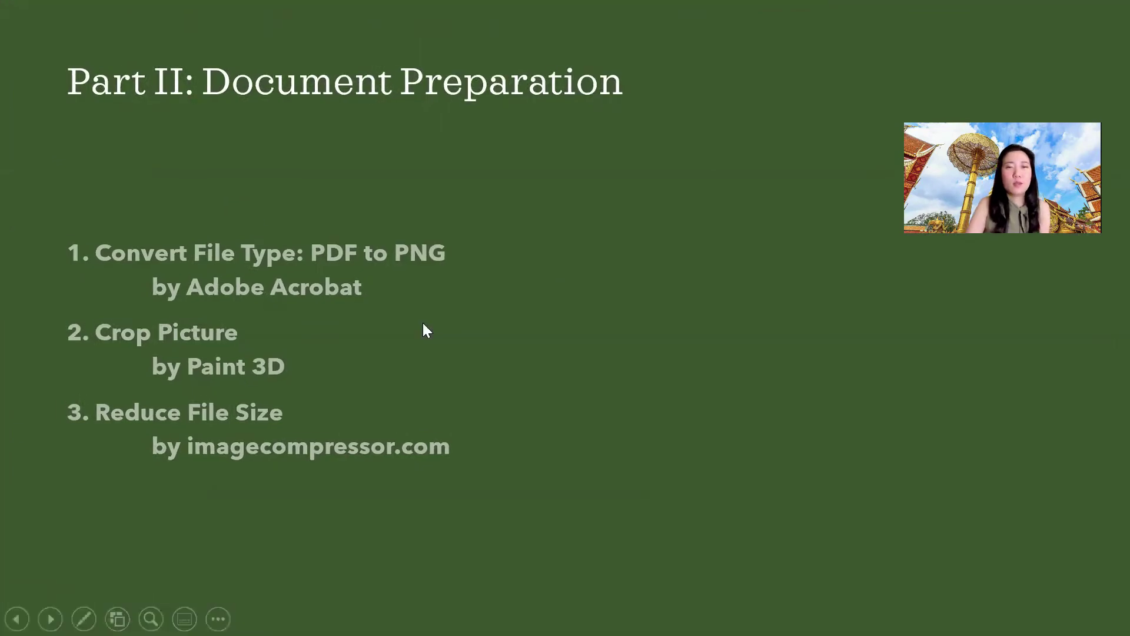
{"action": "key", "text": "super+Tab"}
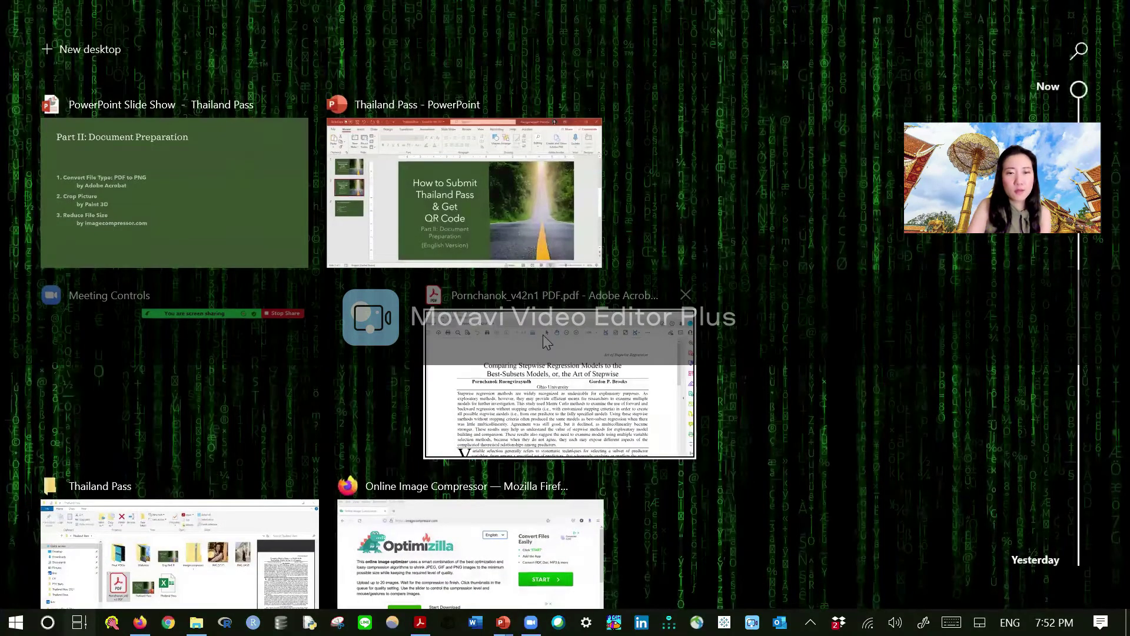
Switch to the research paper in Acrobat and choose File > Save As.
{"action": "left_click", "coordinate": [522, 384]}
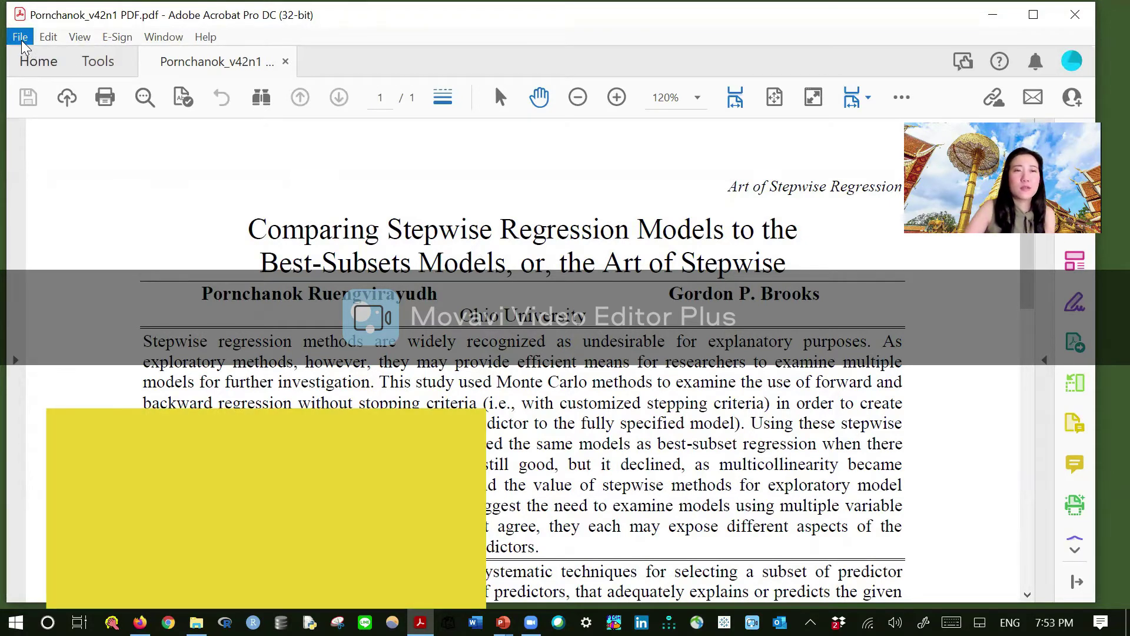
{"action": "left_click", "coordinate": [21, 39]}
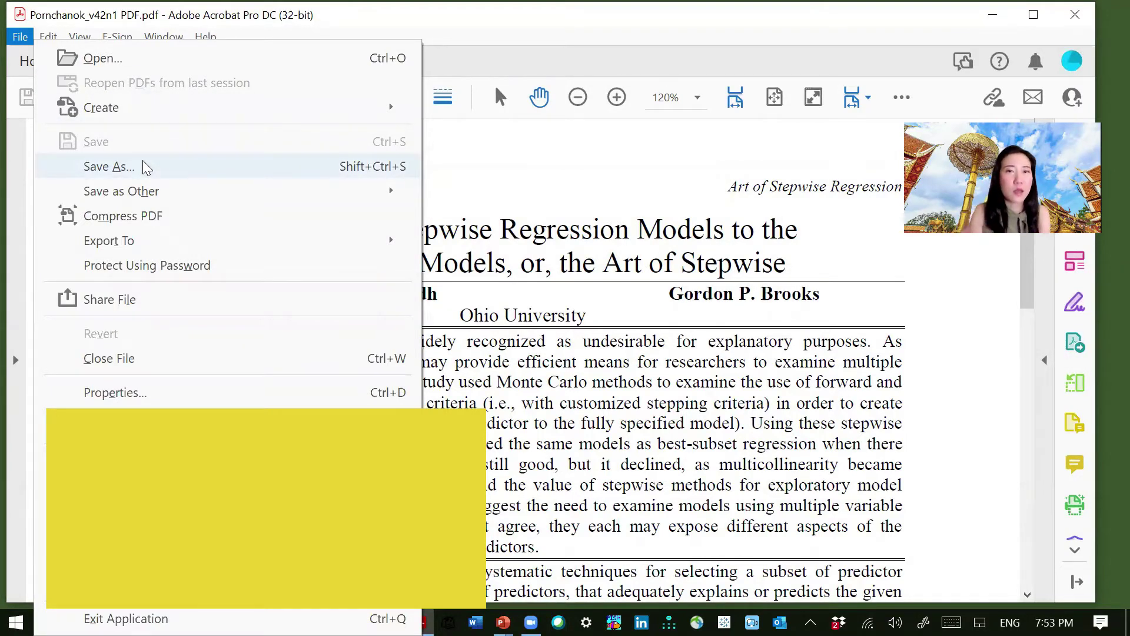
{"action": "left_click", "coordinate": [143, 162]}
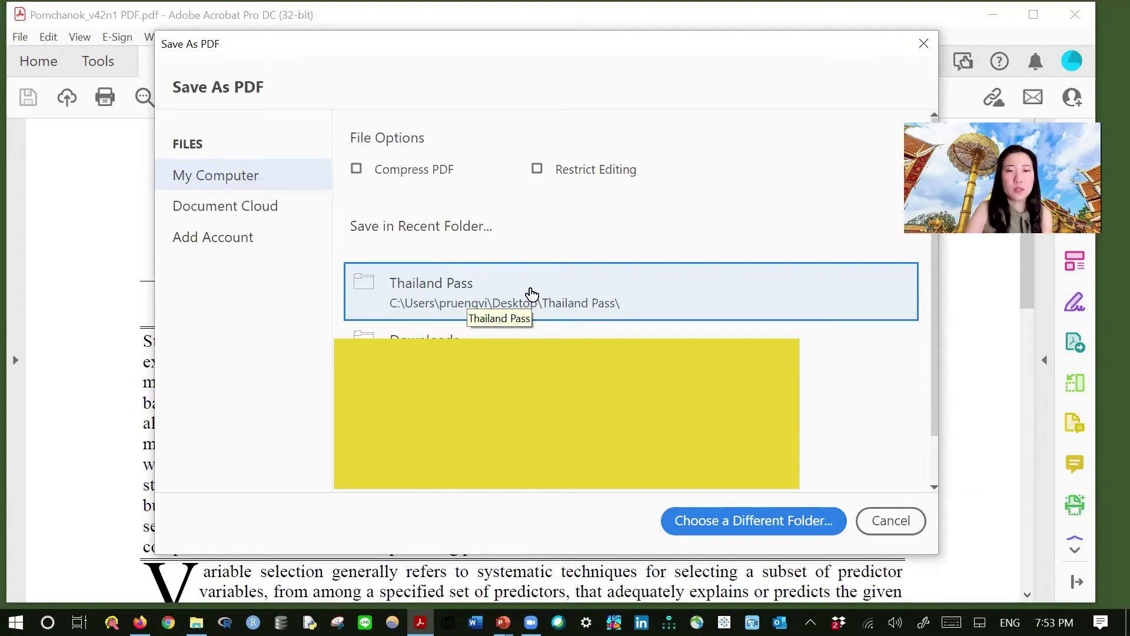
Save the paper into Thailand Pass as PNG (*.png), with the file name ending in _PNG.
{"action": "left_click", "coordinate": [532, 293]}
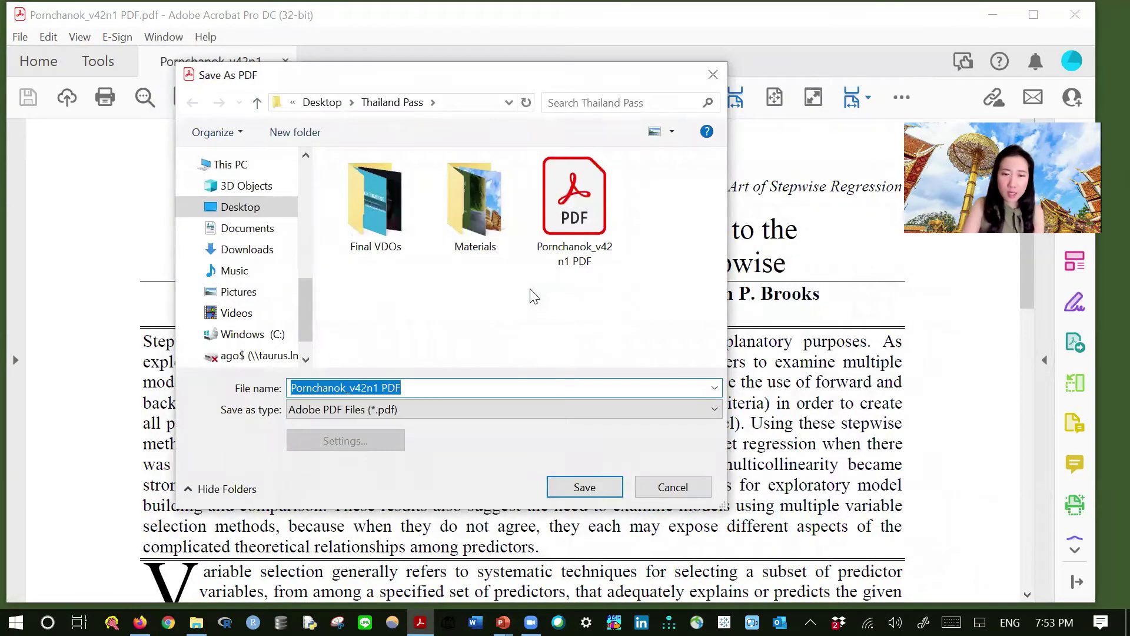
{"action": "left_click", "coordinate": [422, 387]}
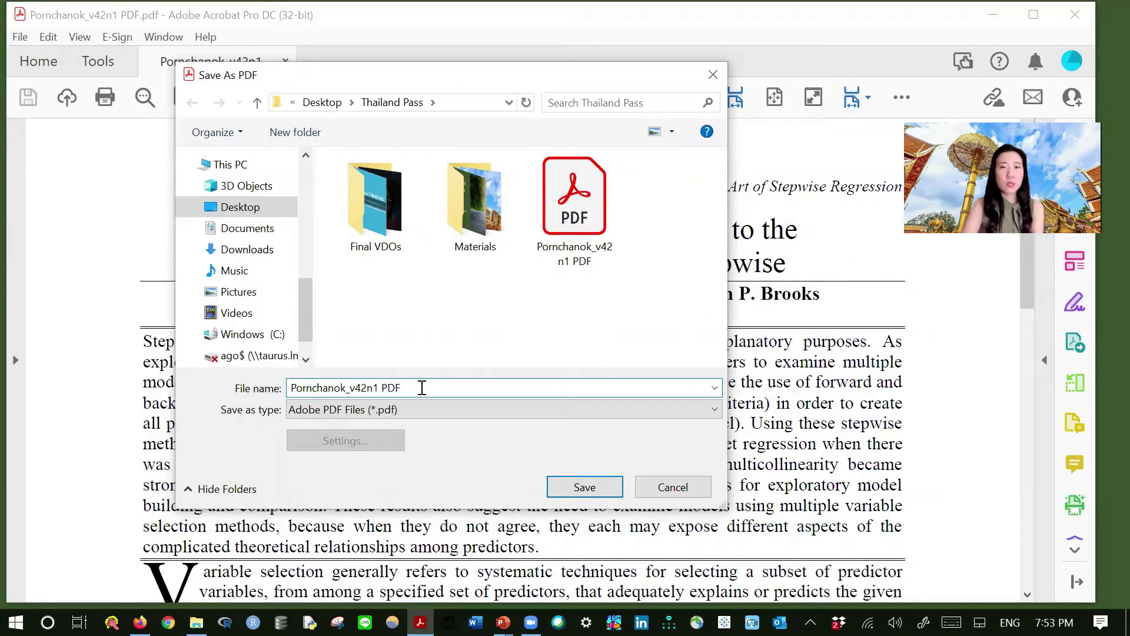
{"action": "key", "text": "BackSpace"}
{"action": "key", "text": "BackSpace"}
{"action": "key", "text": "BackSpace"}
{"action": "key", "text": "BackSpace"}
{"action": "key", "text": "BackSpace"}
{"action": "key", "text": "BackSpace"}
{"action": "key", "text": "BackSpace"}
{"action": "key", "text": "BackSpace"}
{"action": "key", "text": "BackSpace"}
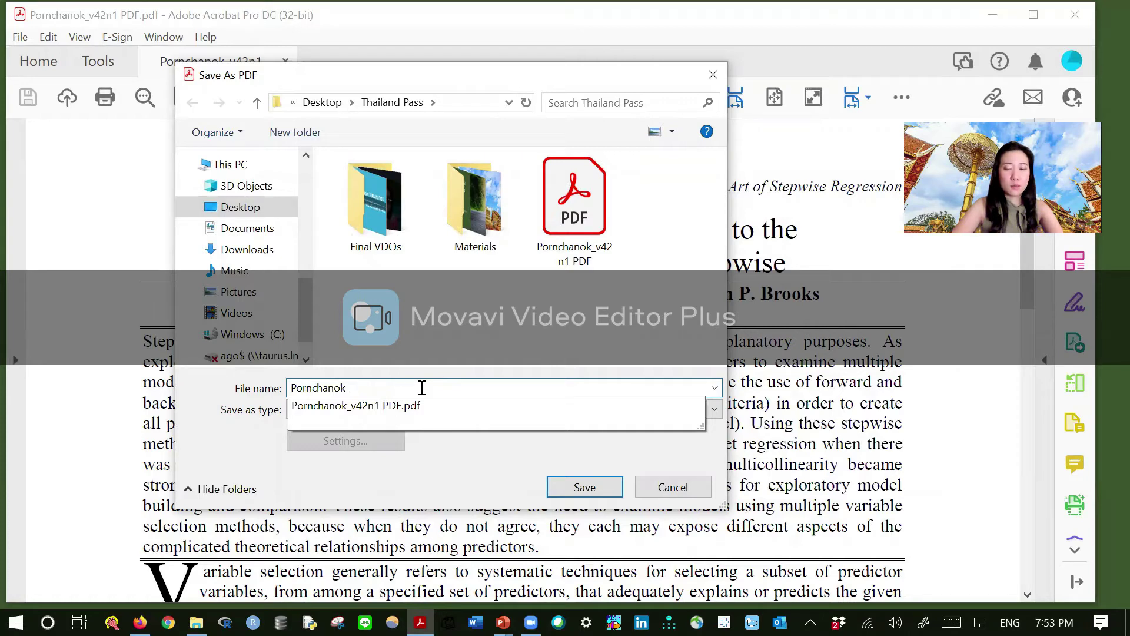
{"action": "type", "text": "PNG"}
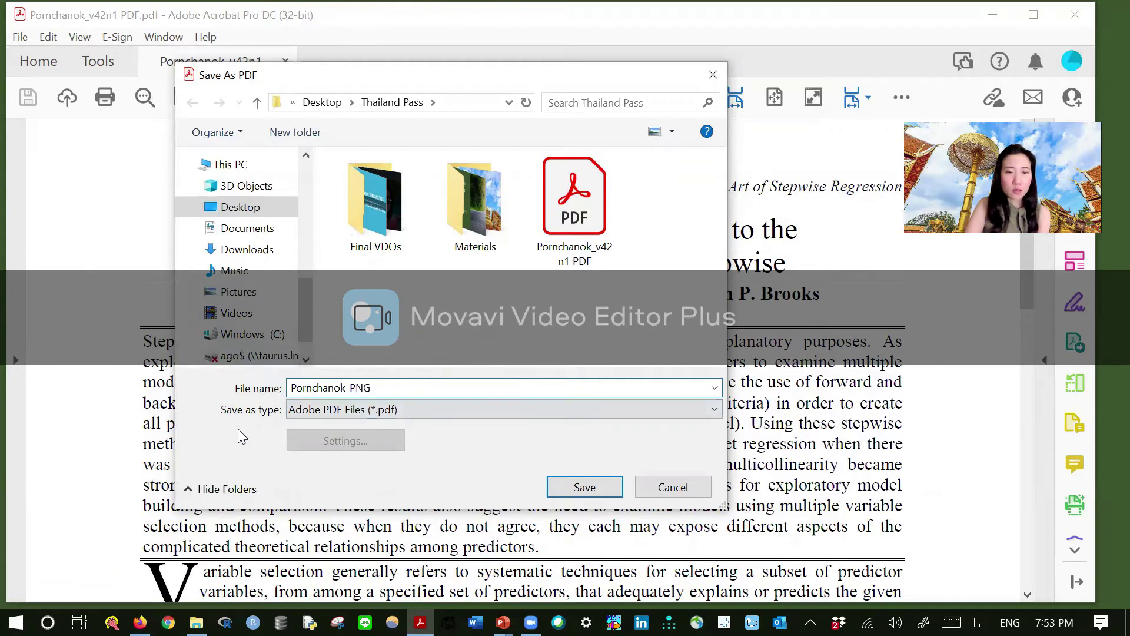
{"action": "left_click", "coordinate": [710, 411]}
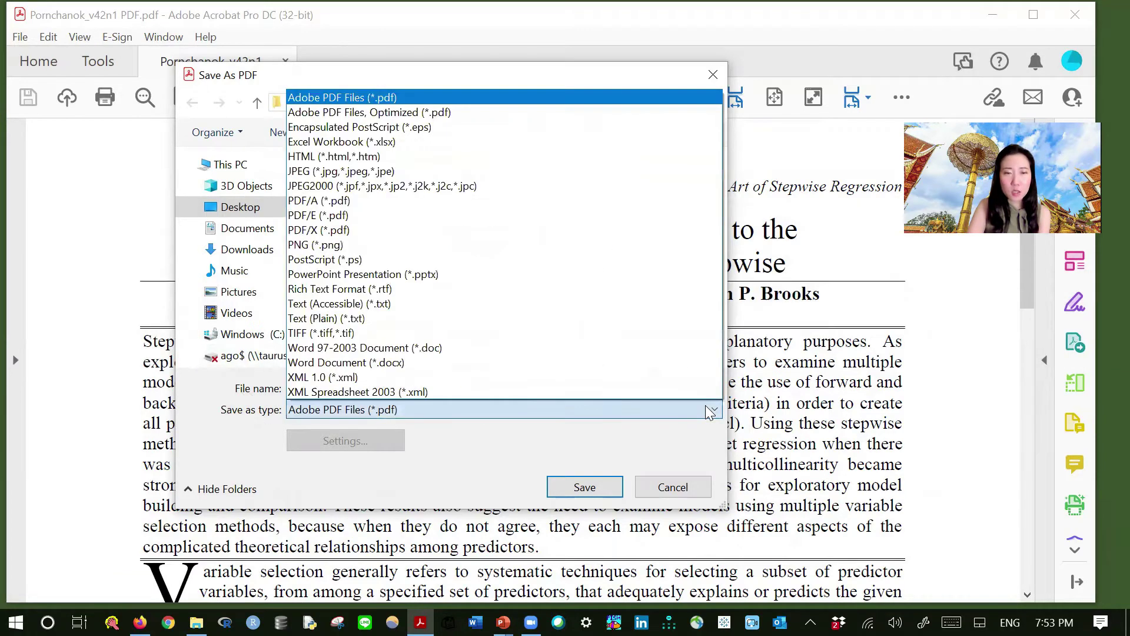
{"action": "left_click", "coordinate": [439, 245]}
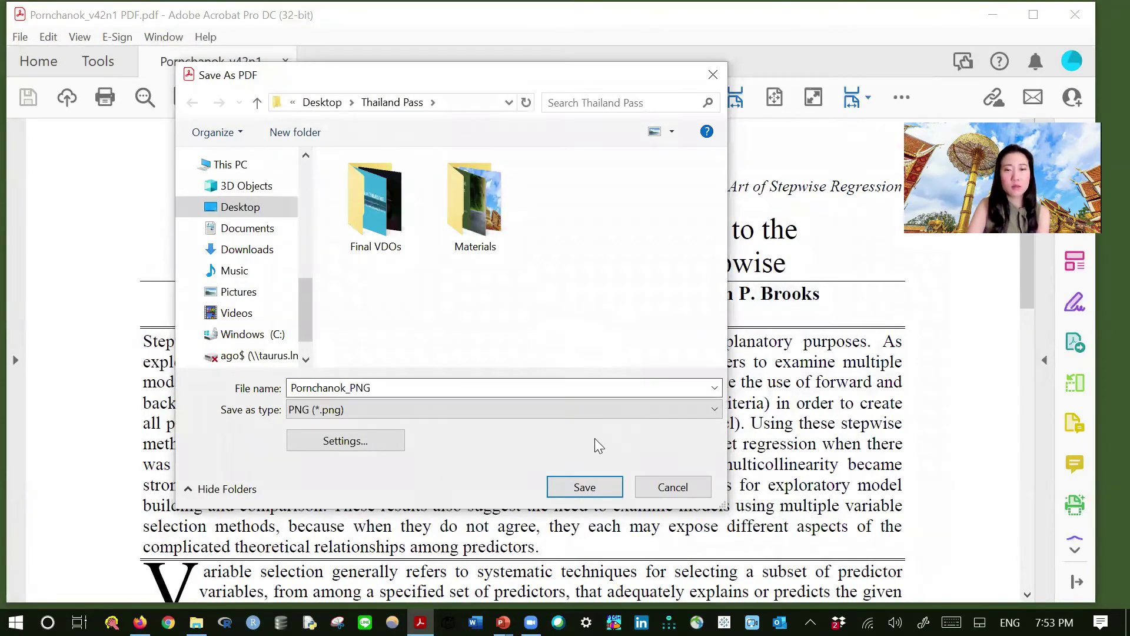
{"action": "left_click", "coordinate": [584, 488]}
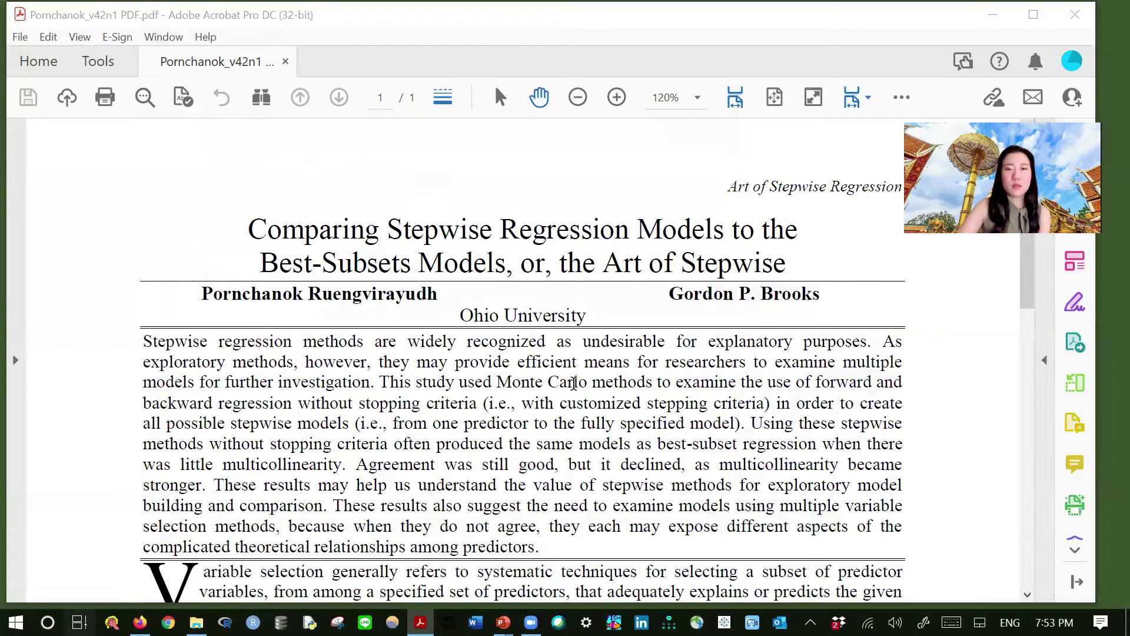
In the Thailand Pass folder, check the _PNG file's properties: 81.3 KB at 1700 x 2200.
{"action": "key", "text": "super+Tab"}
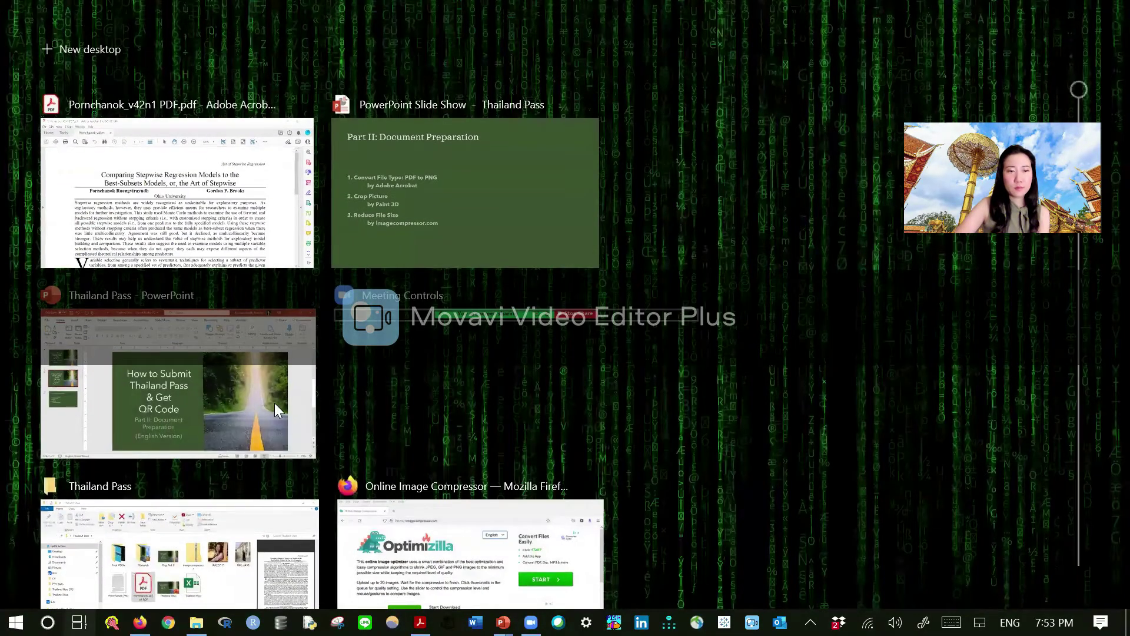
{"action": "left_click", "coordinate": [185, 546]}
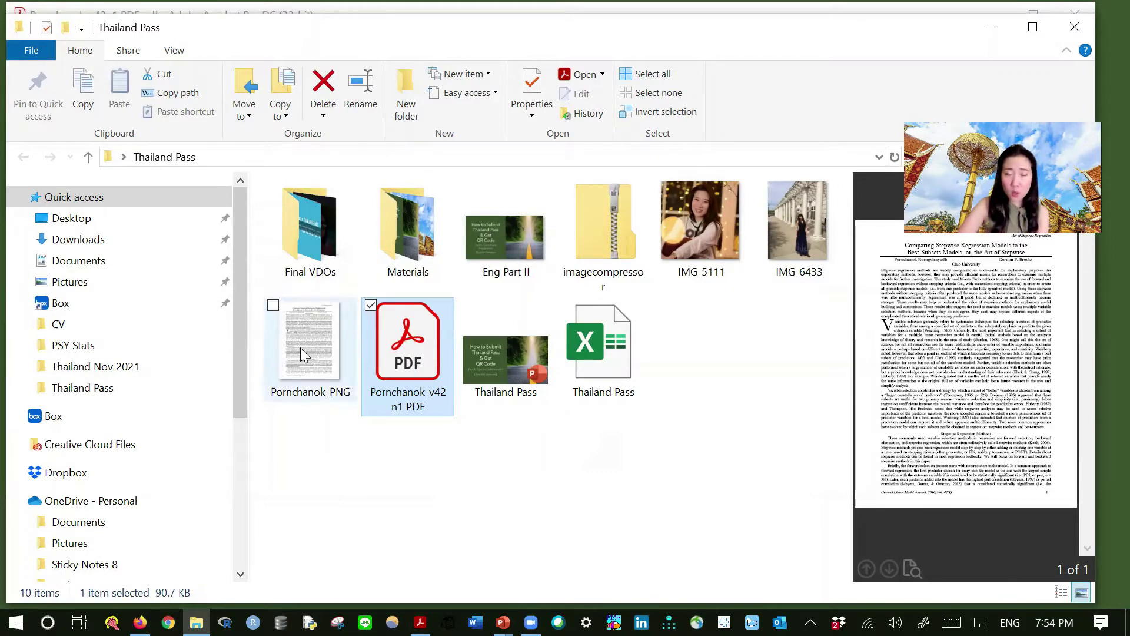
{"action": "left_click", "coordinate": [301, 348]}
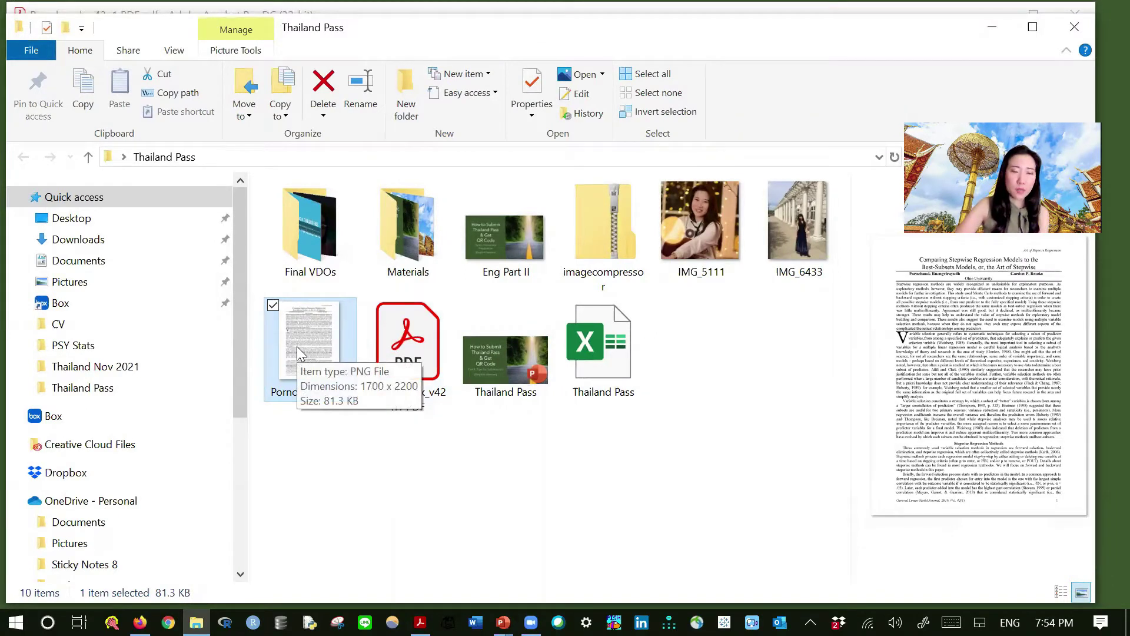
{"action": "right_click", "coordinate": [297, 346]}
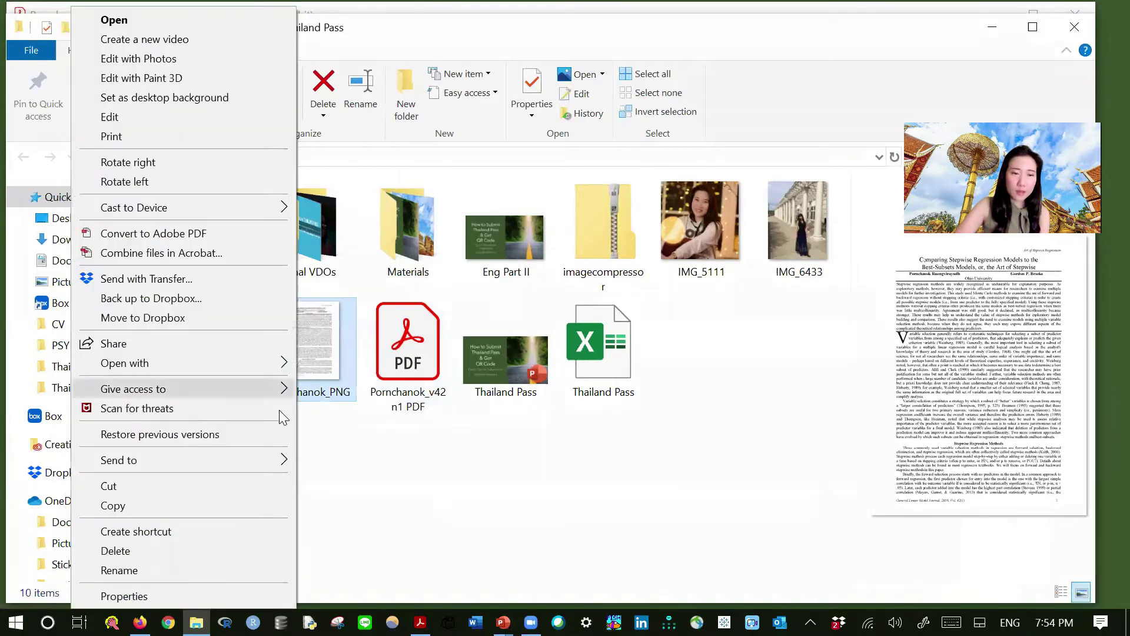
{"action": "left_click", "coordinate": [246, 593]}
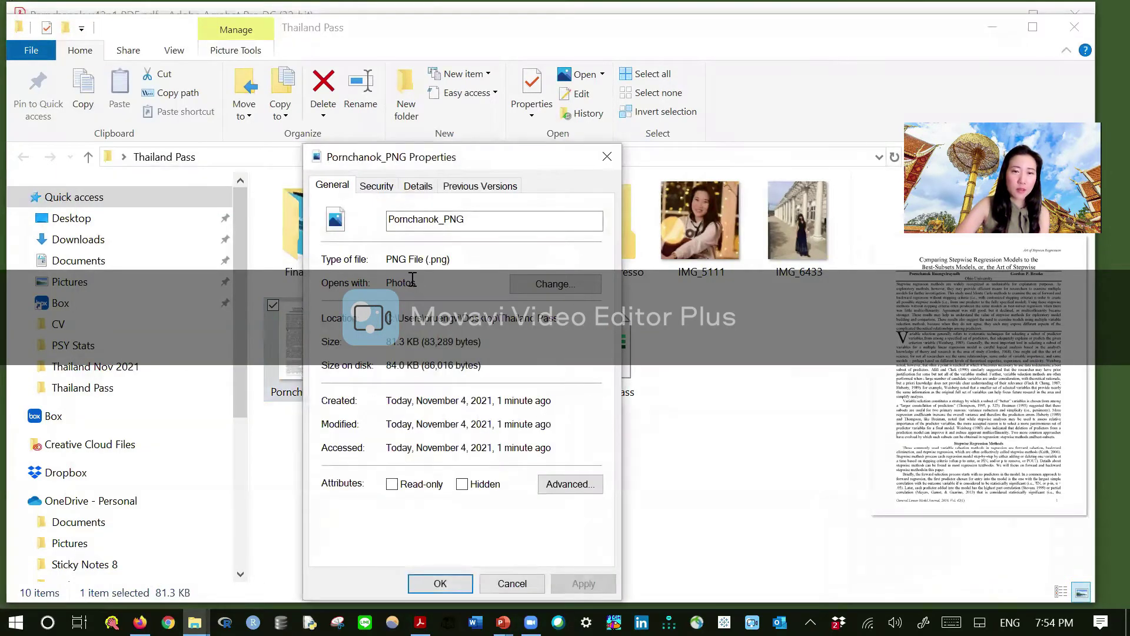
{"action": "left_click", "coordinate": [607, 157]}
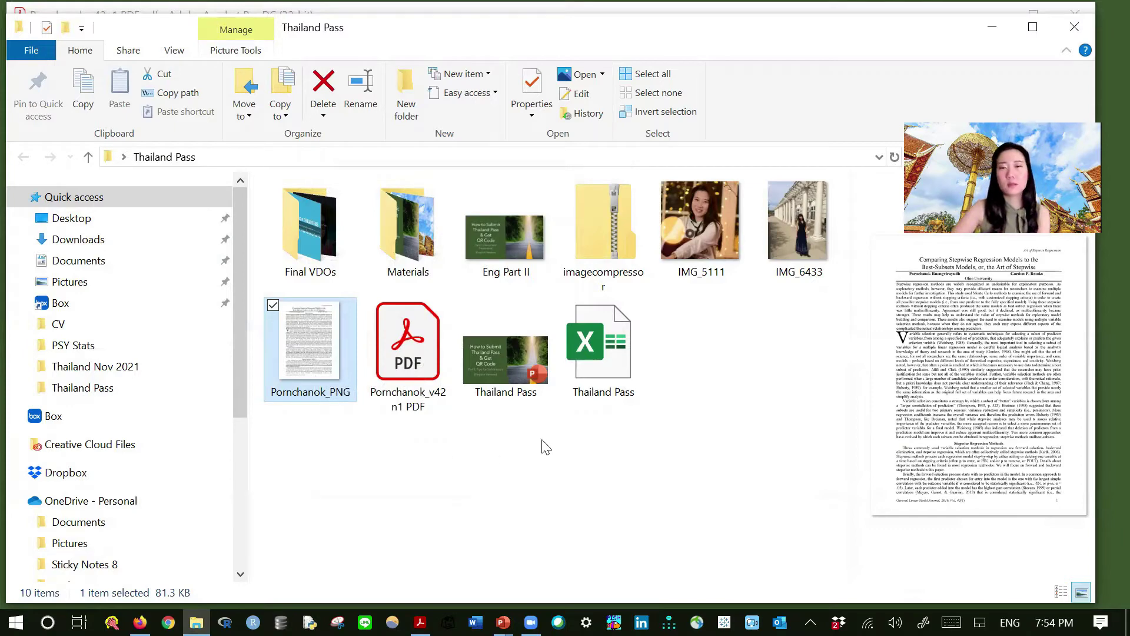
Open IMG_6433.JPG in Photos and send it to Paint 3D via Edit & Create.
{"action": "left_click", "coordinate": [799, 237]}
{"action": "double_click", "coordinate": [798, 237]}
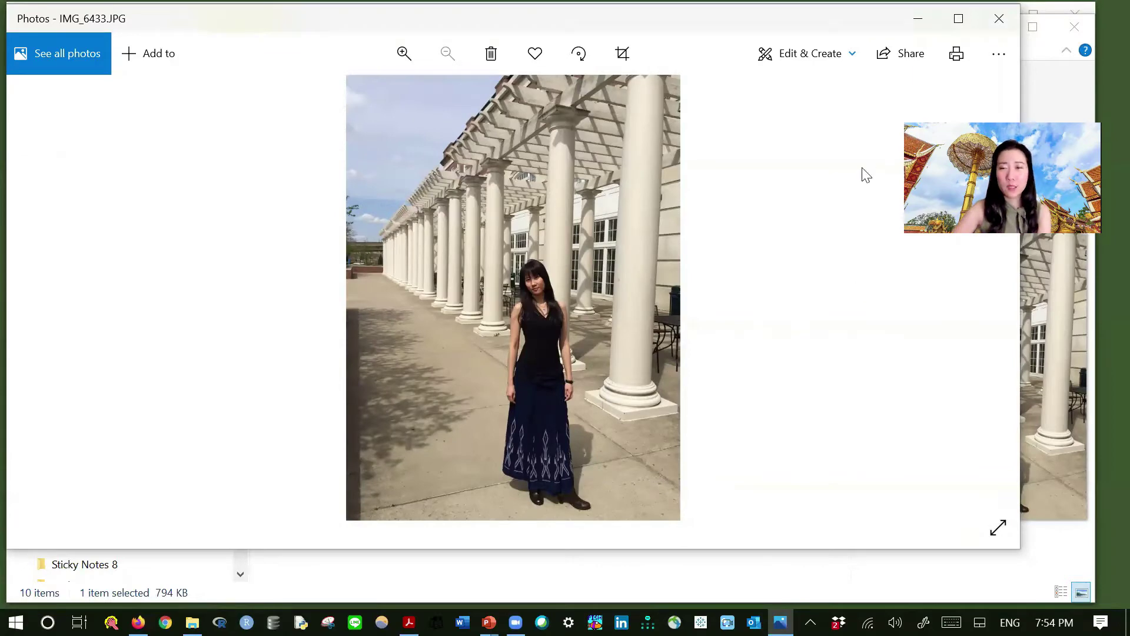
{"action": "left_click", "coordinate": [849, 63]}
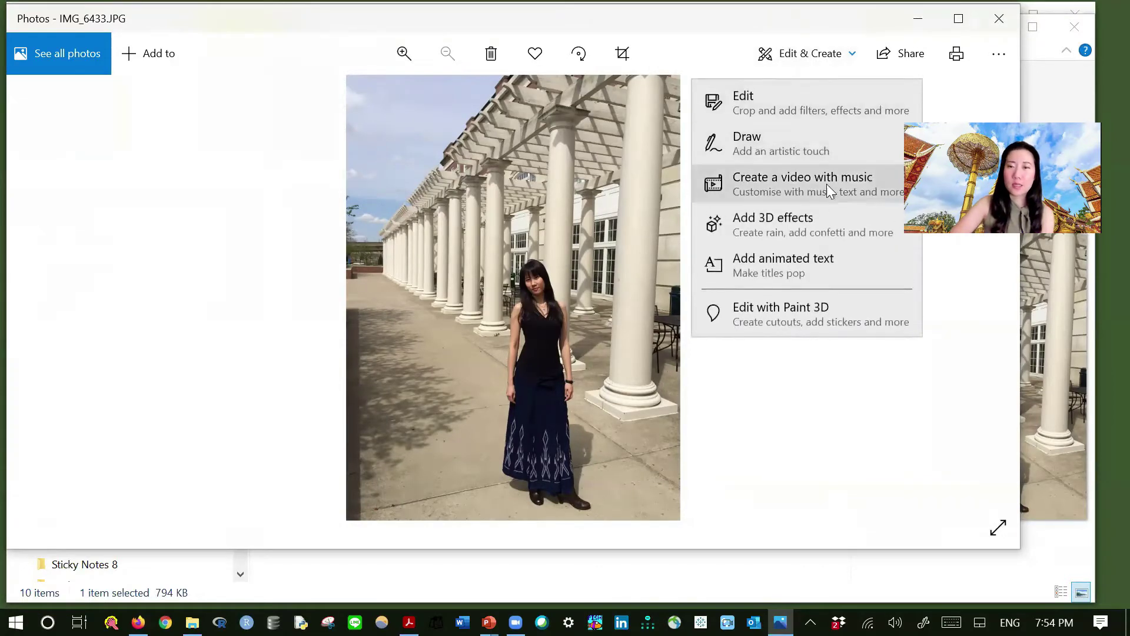
{"action": "left_click", "coordinate": [820, 316]}
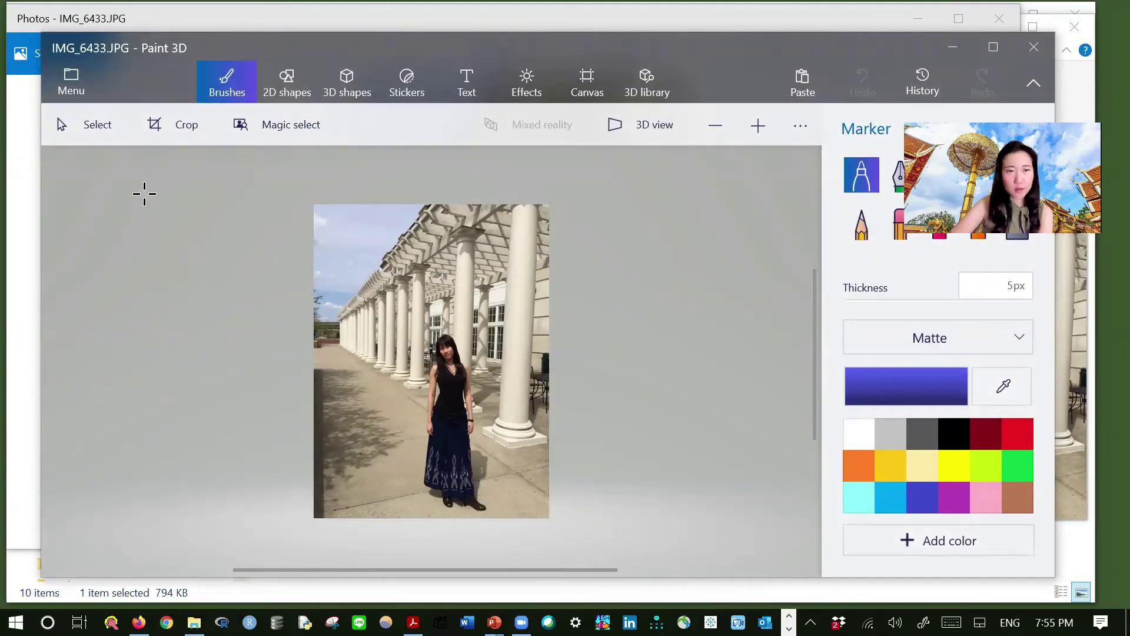
Crop the photo's top down to 1513 × 1245 px and start saving it as a 2D image.
{"action": "left_click", "coordinate": [179, 130]}
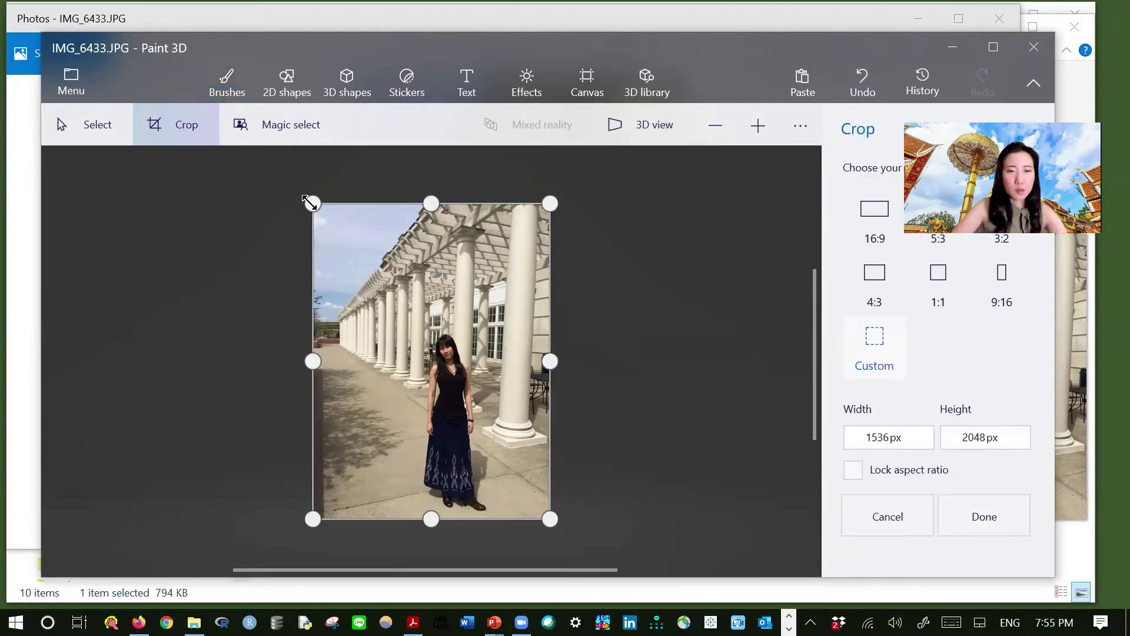
{"action": "left_click_drag", "start_coordinate": [309, 204], "coordinate": [314, 327]}
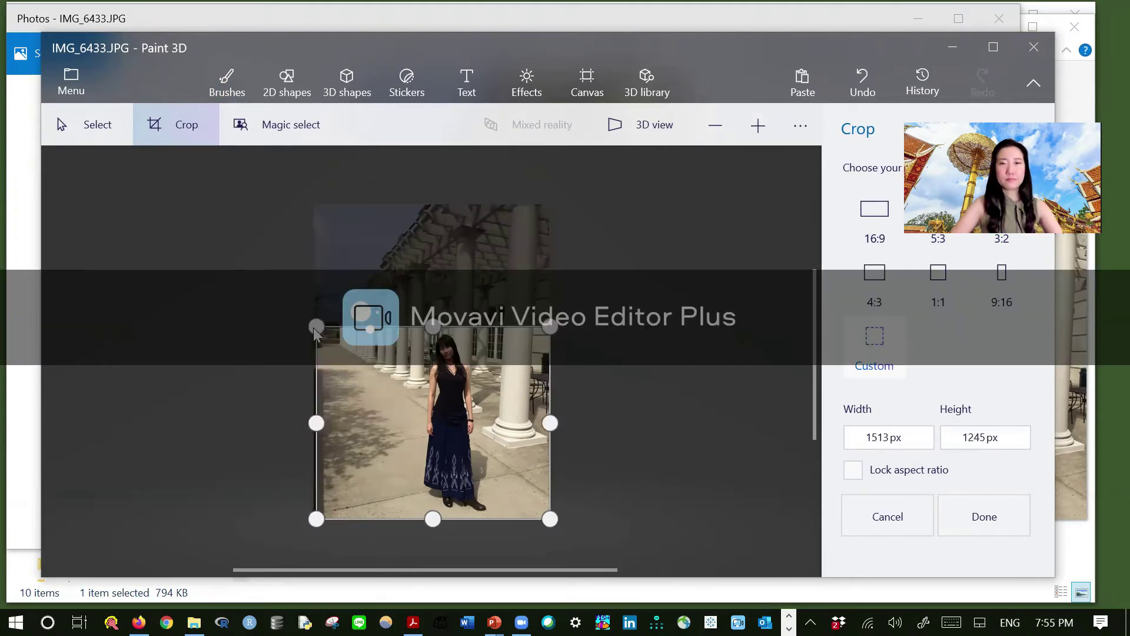
{"action": "left_click", "coordinate": [74, 89]}
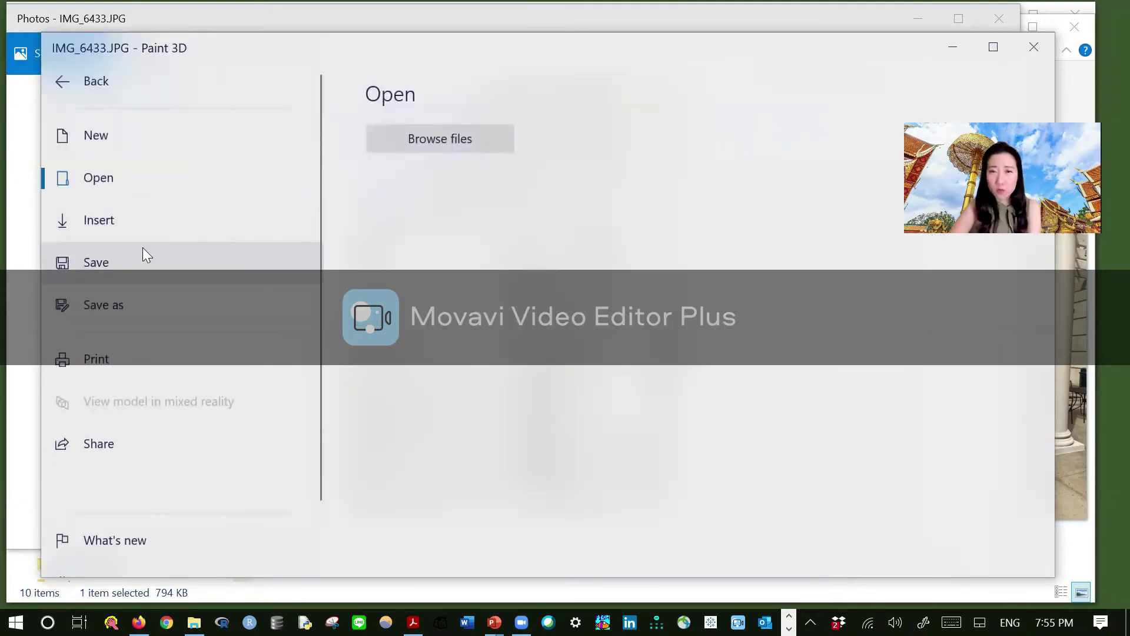
{"action": "left_click", "coordinate": [140, 309]}
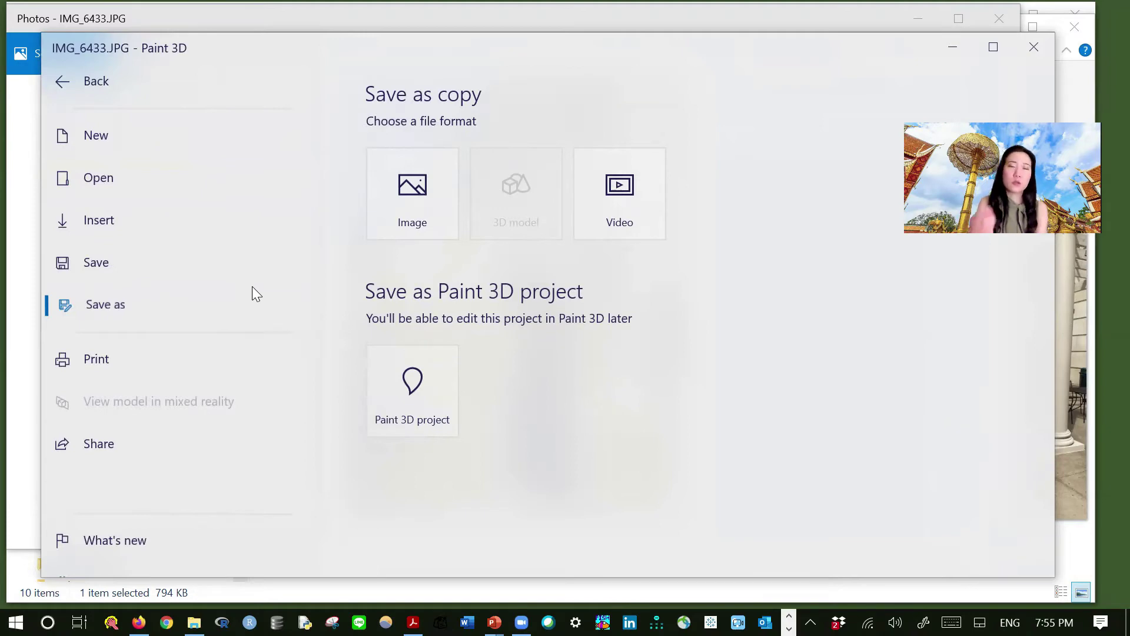
{"action": "left_click", "coordinate": [415, 218]}
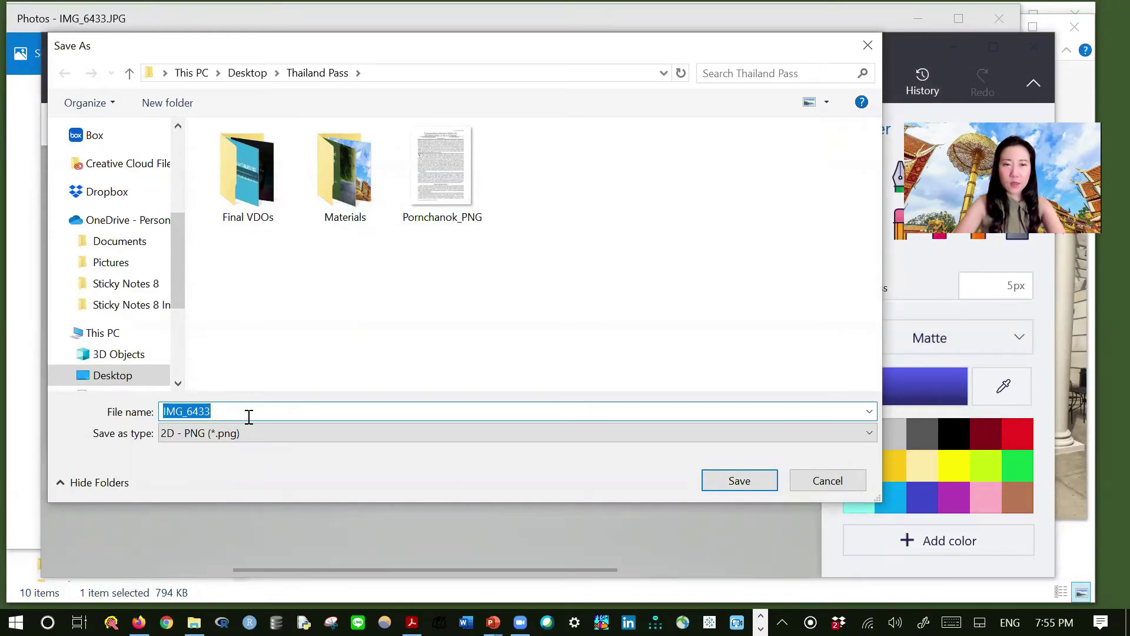
Save the crop as Passport_Final, close Paint 3D with Don't save, and close Photos.
{"action": "type", "text": "Passport"}
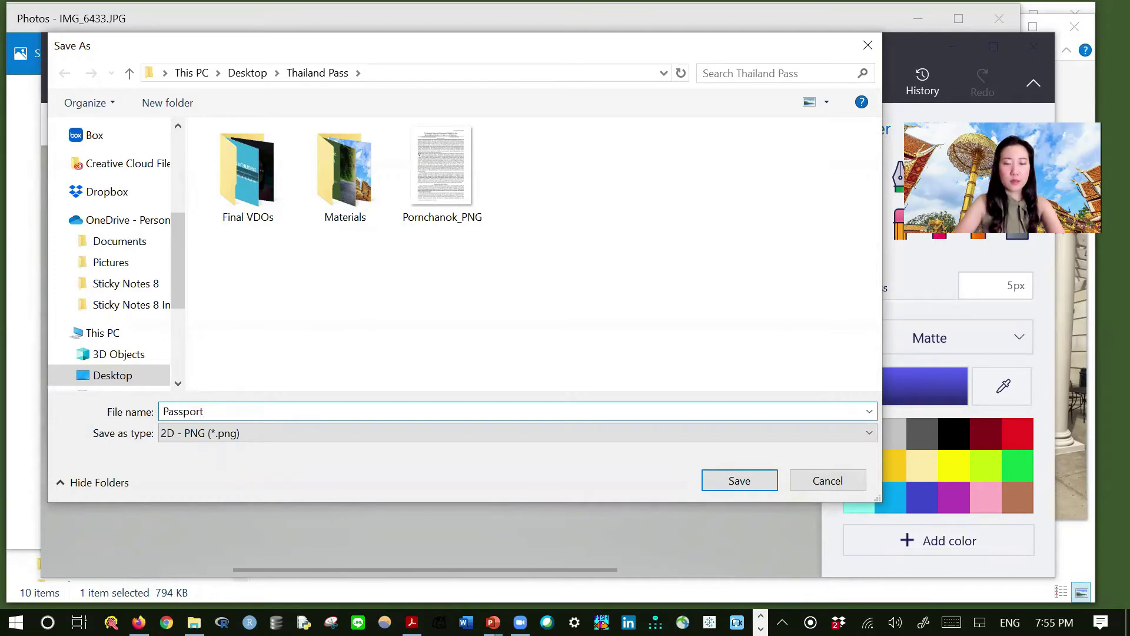
{"action": "type", "text": "_Final"}
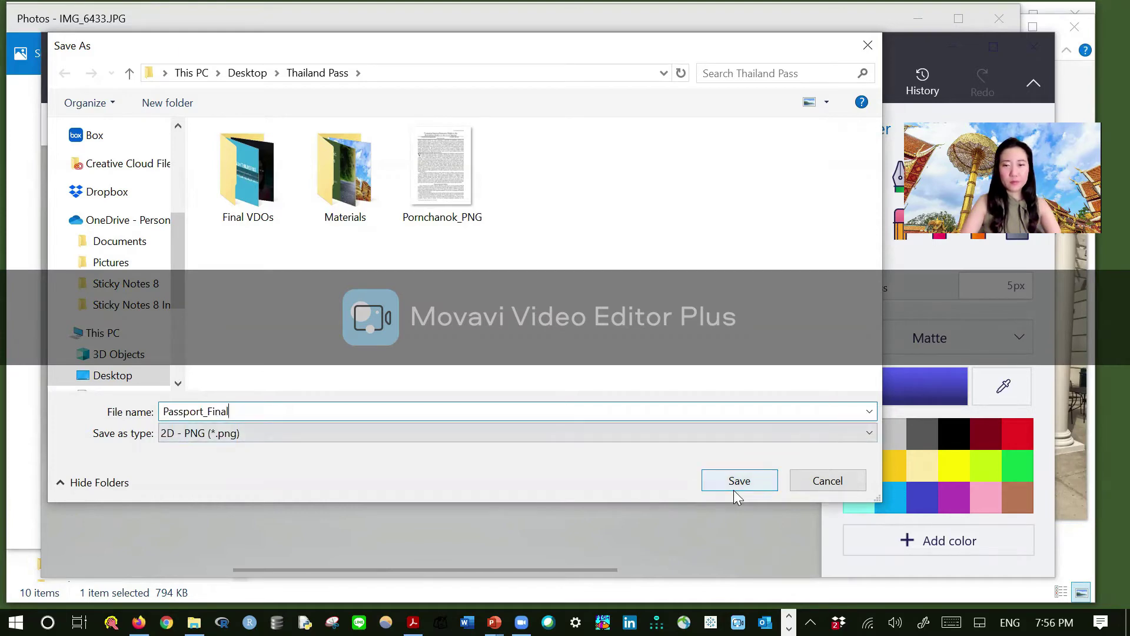
{"action": "left_click", "coordinate": [751, 486]}
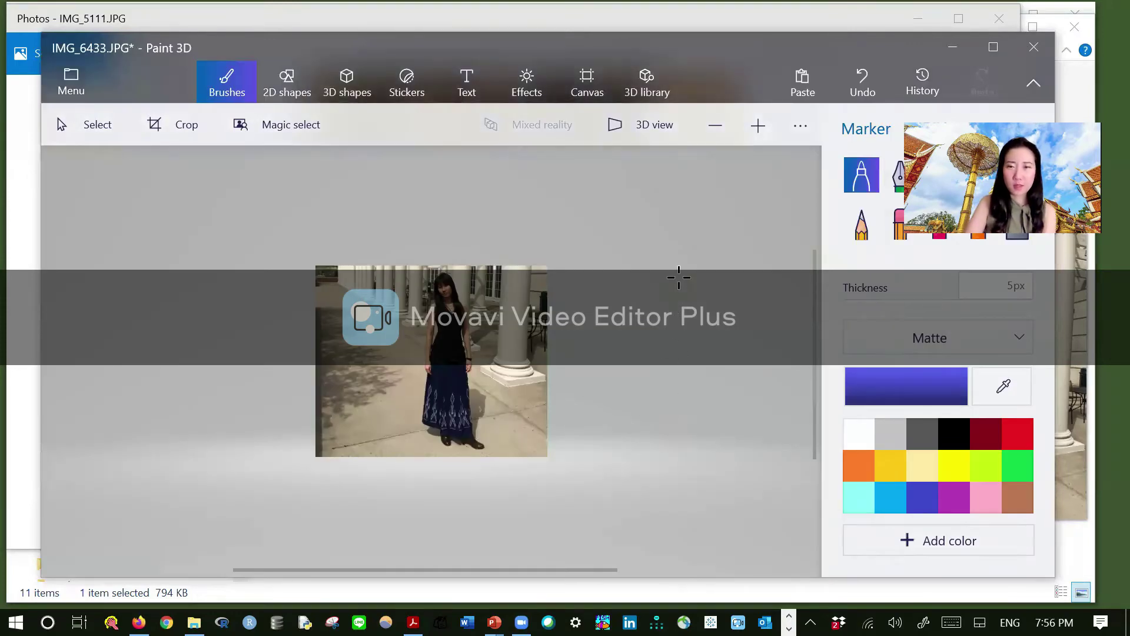
{"action": "left_click", "coordinate": [1030, 47]}
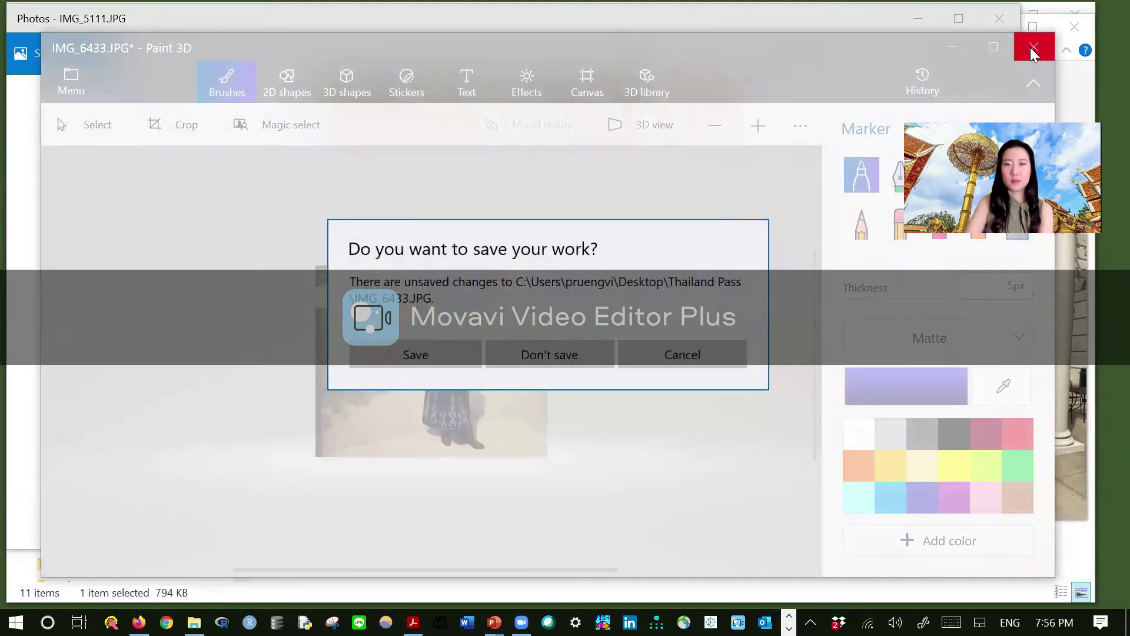
{"action": "left_click", "coordinate": [562, 346]}
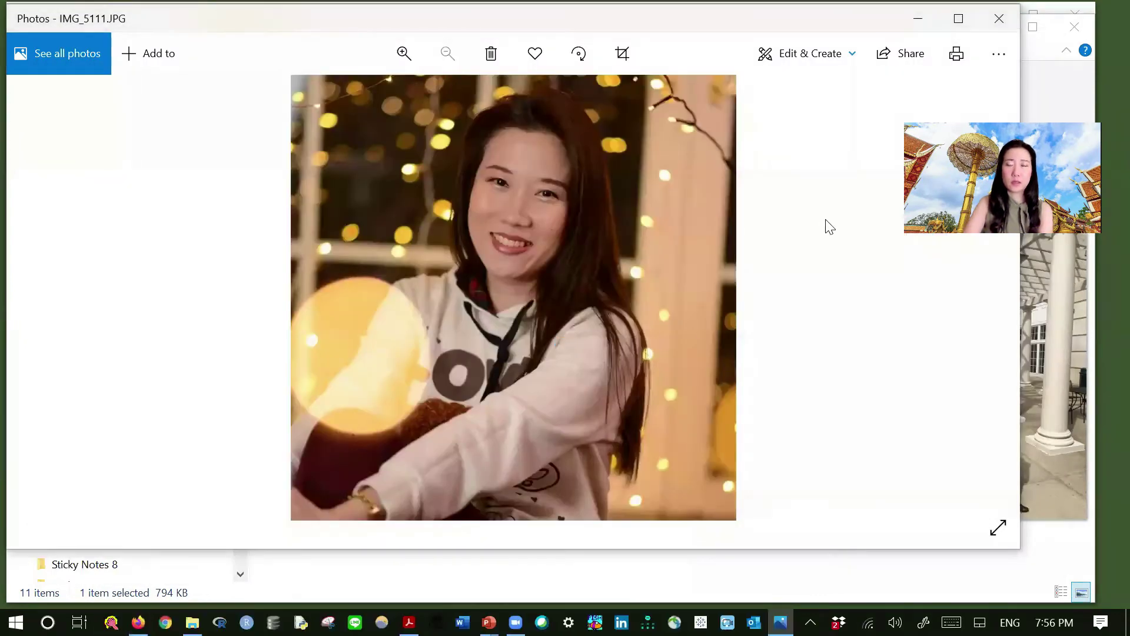
{"action": "left_click", "coordinate": [999, 18]}
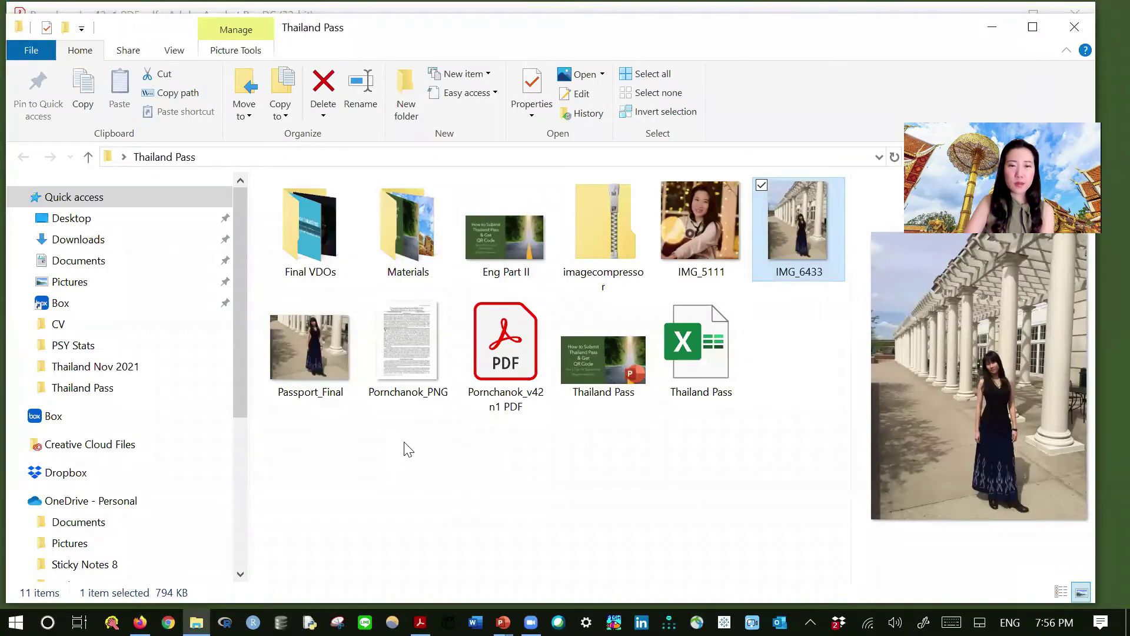
Check that Passport_Final is a 2.52 MB PNG at 1513 x 1245, then open Task View.
{"action": "mouse_move", "coordinate": [314, 363]}
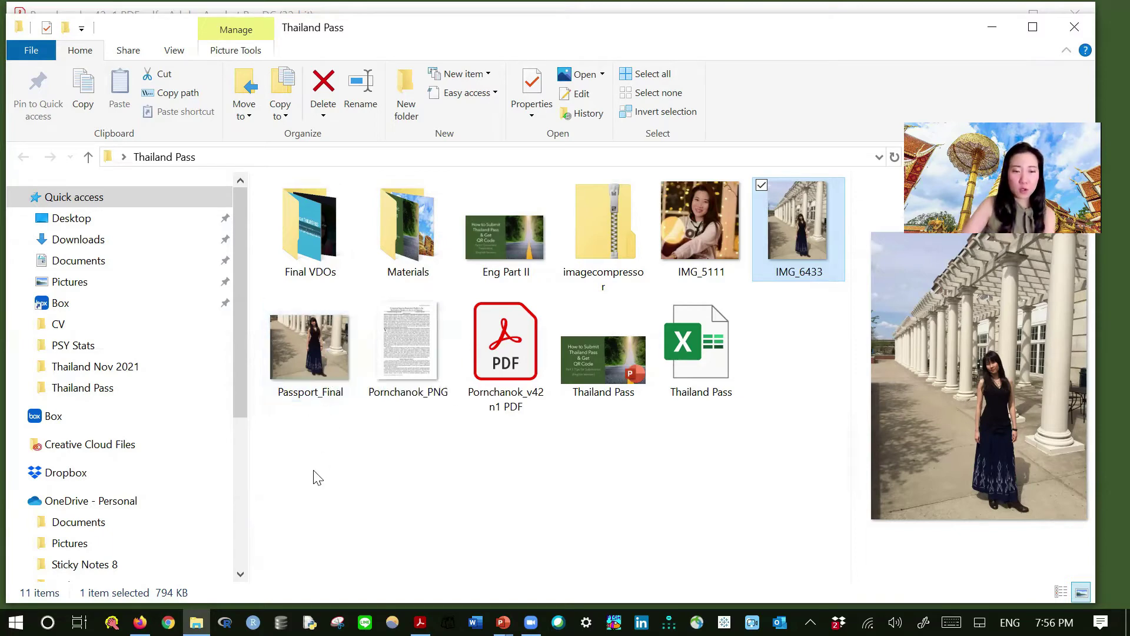
{"action": "key", "text": "super+Tab"}
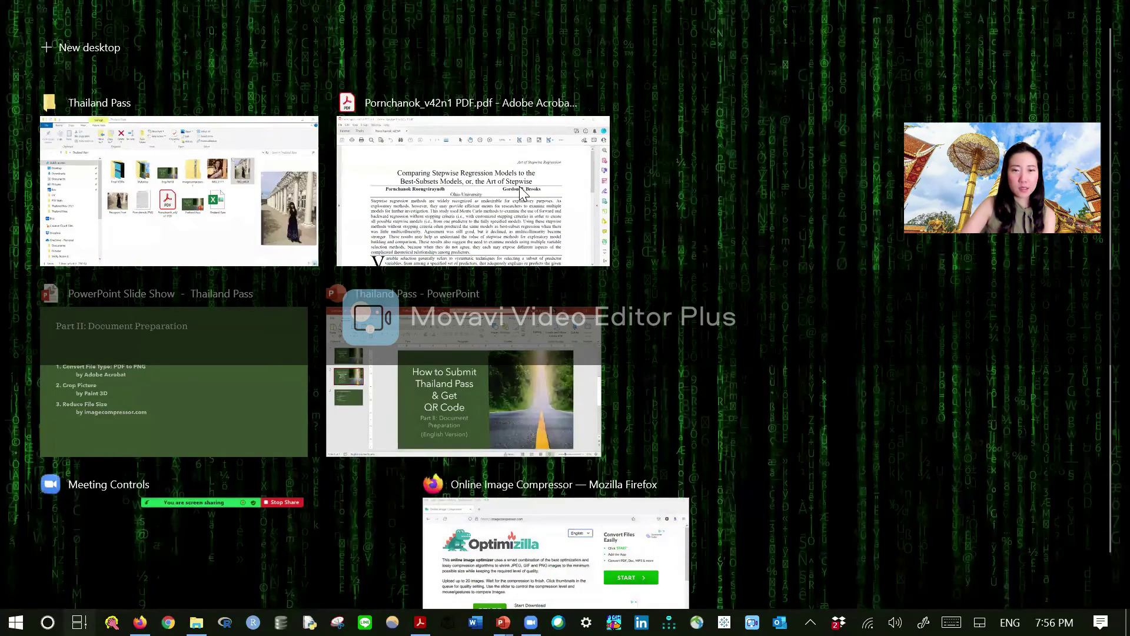
Bring up the Online Image Compressor's drop zone and arrange Firefox beside the Thailand Pass folder.
{"action": "left_click", "coordinate": [555, 531]}
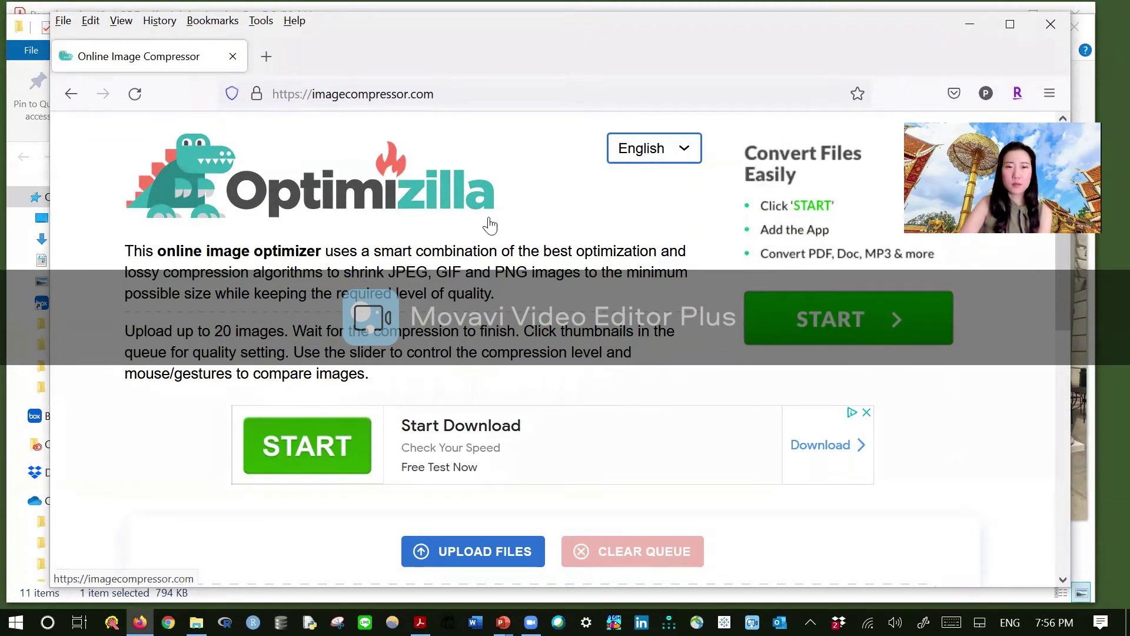
{"action": "scroll", "coordinate": [537, 231], "scroll_direction": "down", "scroll_amount": 3}
{"action": "scroll", "coordinate": [539, 235], "scroll_direction": "down", "scroll_amount": 2}
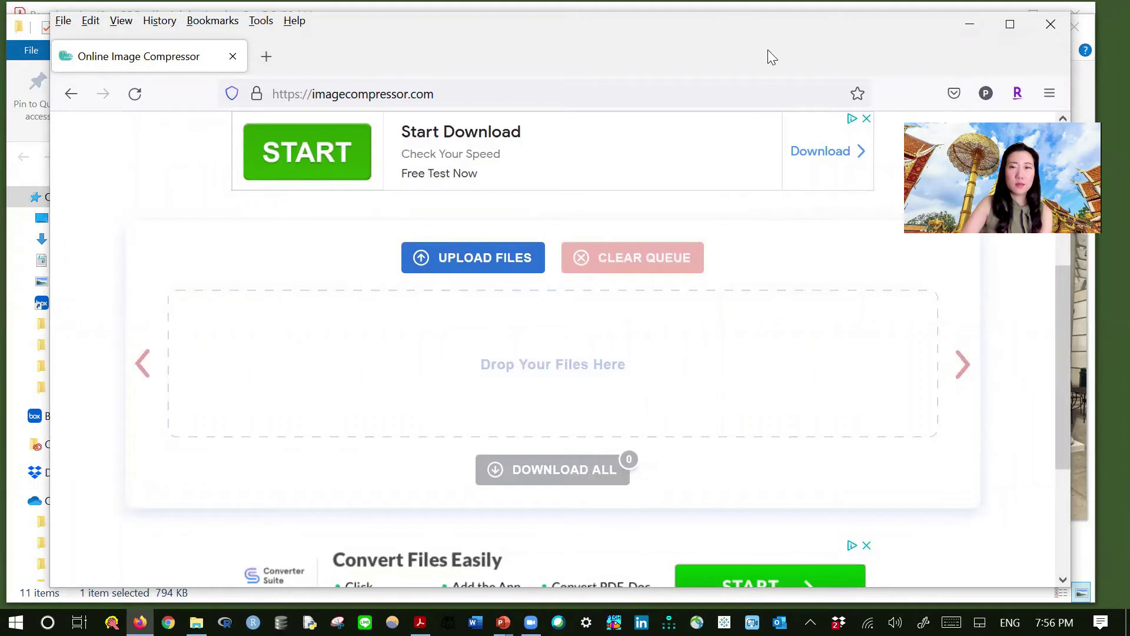
{"action": "double_click", "coordinate": [427, 39]}
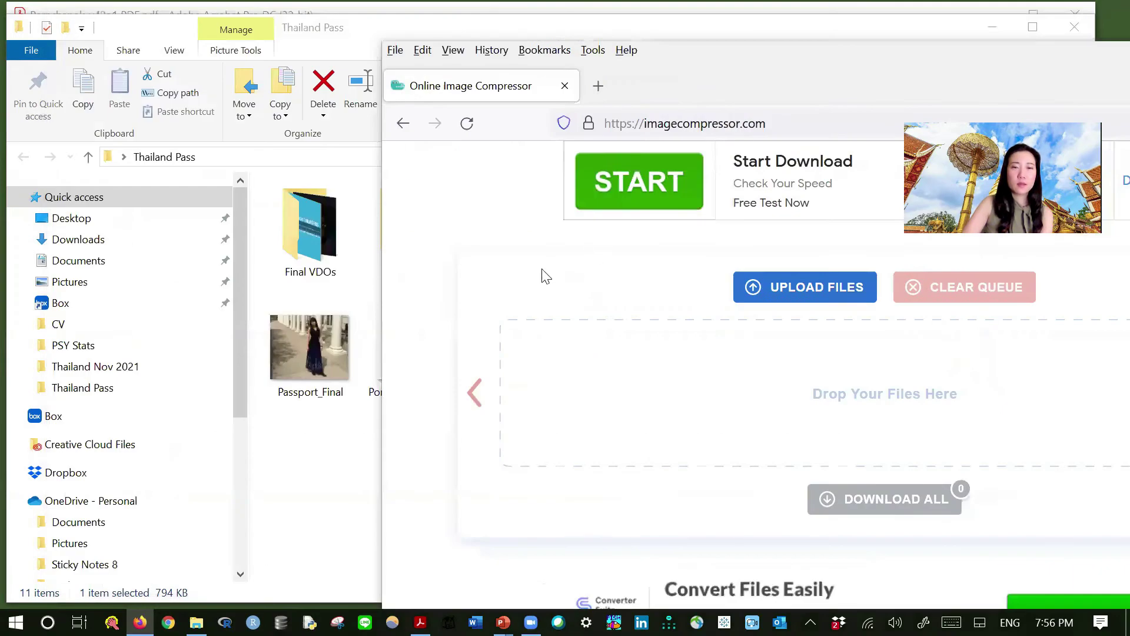
{"action": "left_click", "coordinate": [330, 352]}
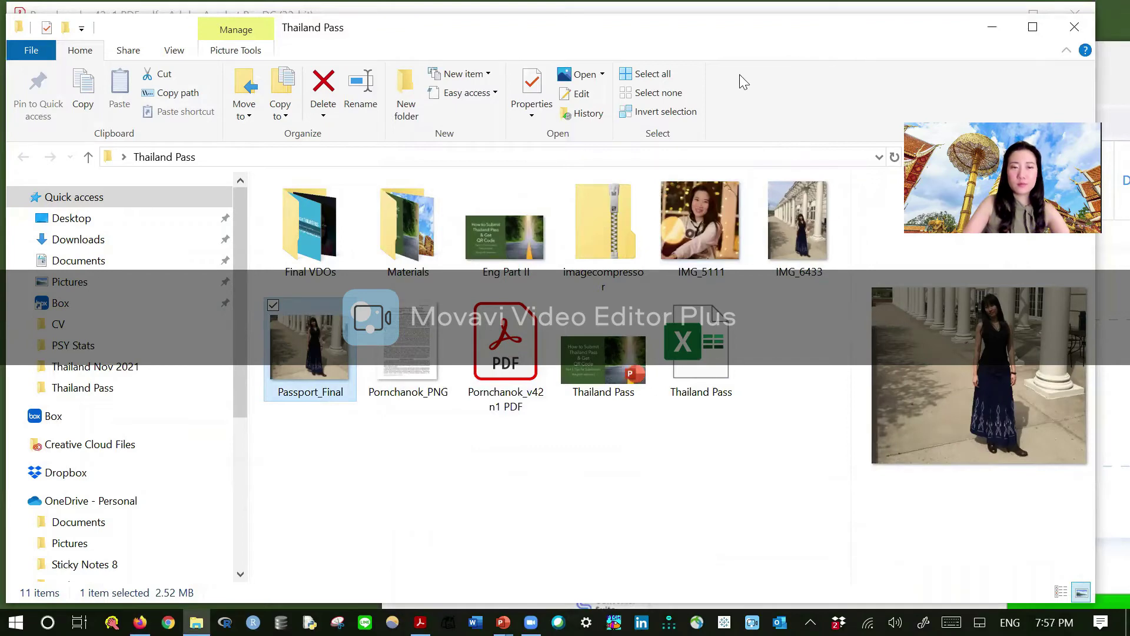
{"action": "key", "text": "super+Down"}
Drop Passport_Final onto Optimizilla's upload area, then move the browser window up and left.
{"action": "left_click_drag", "start_coordinate": [48, 418], "coordinate": [1020, 423]}
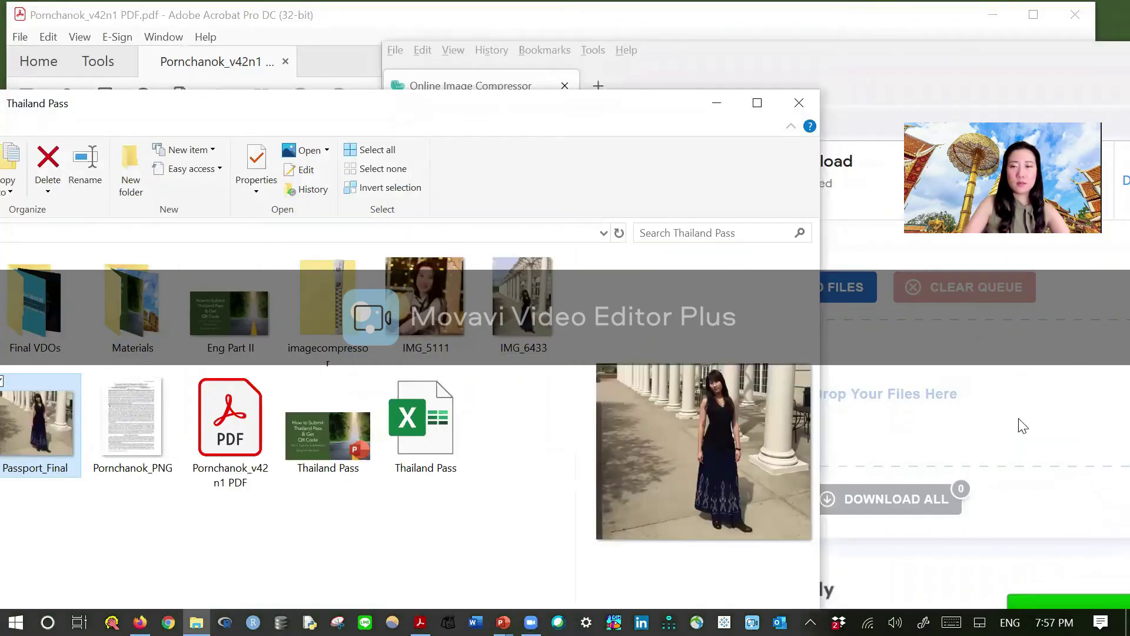
{"action": "left_click", "coordinate": [853, 56]}
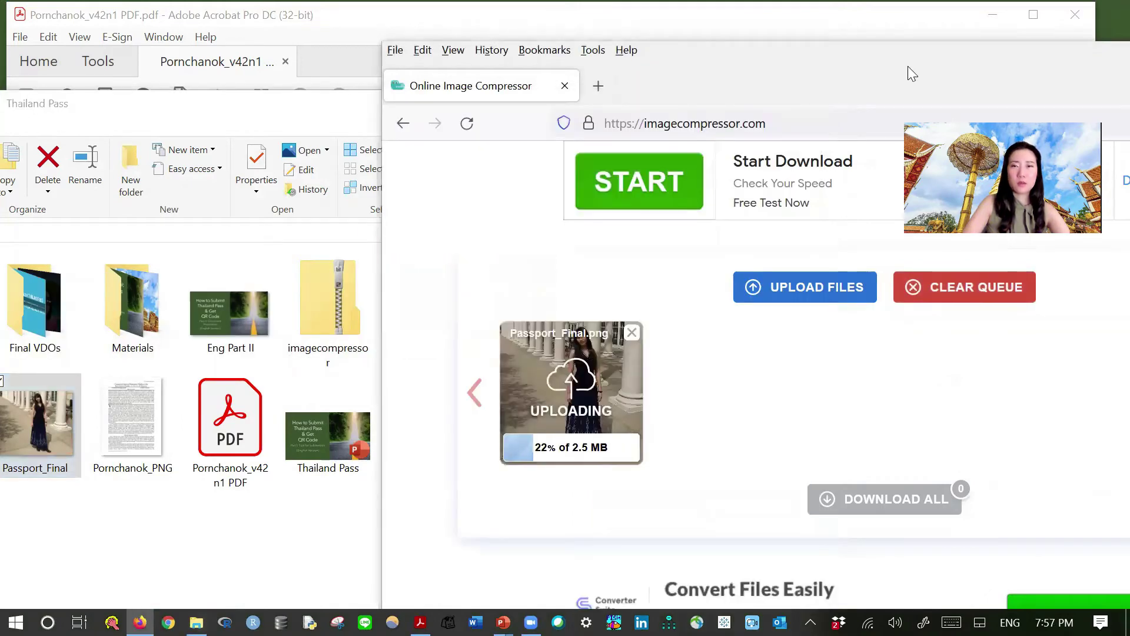
{"action": "left_click_drag", "start_coordinate": [908, 66], "coordinate": [583, 37]}
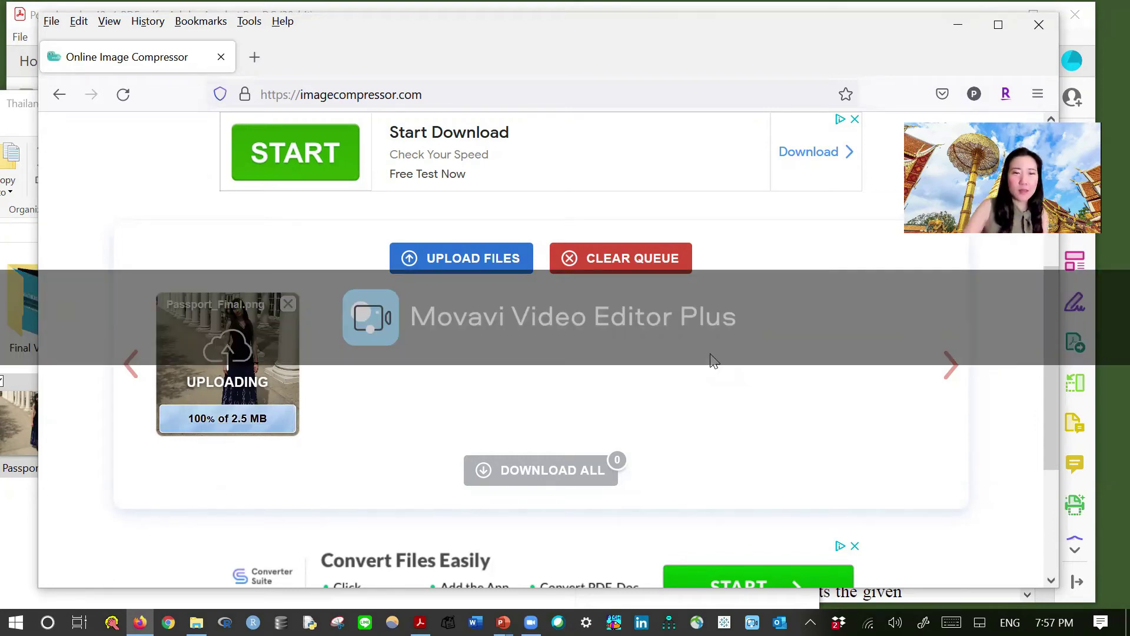
Scroll to the Passport_Final.png comparison viewer and pan up to show the woman's face and the upper columns.
{"action": "scroll", "coordinate": [789, 357], "scroll_direction": "down", "scroll_amount": 2}
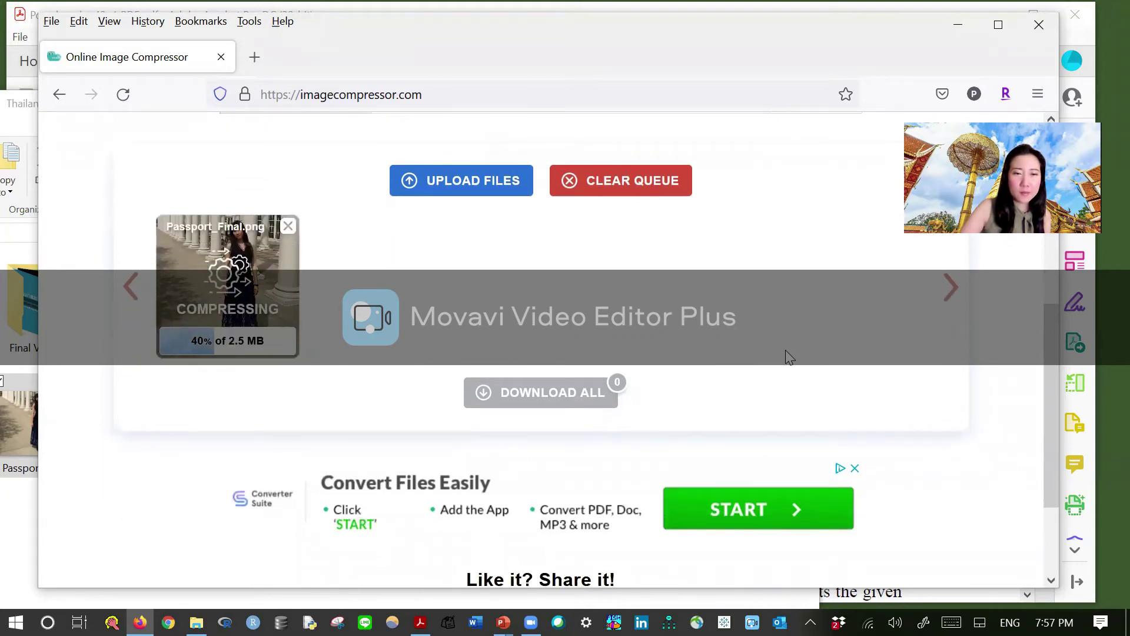
{"action": "scroll", "coordinate": [789, 356], "scroll_direction": "down", "scroll_amount": 3}
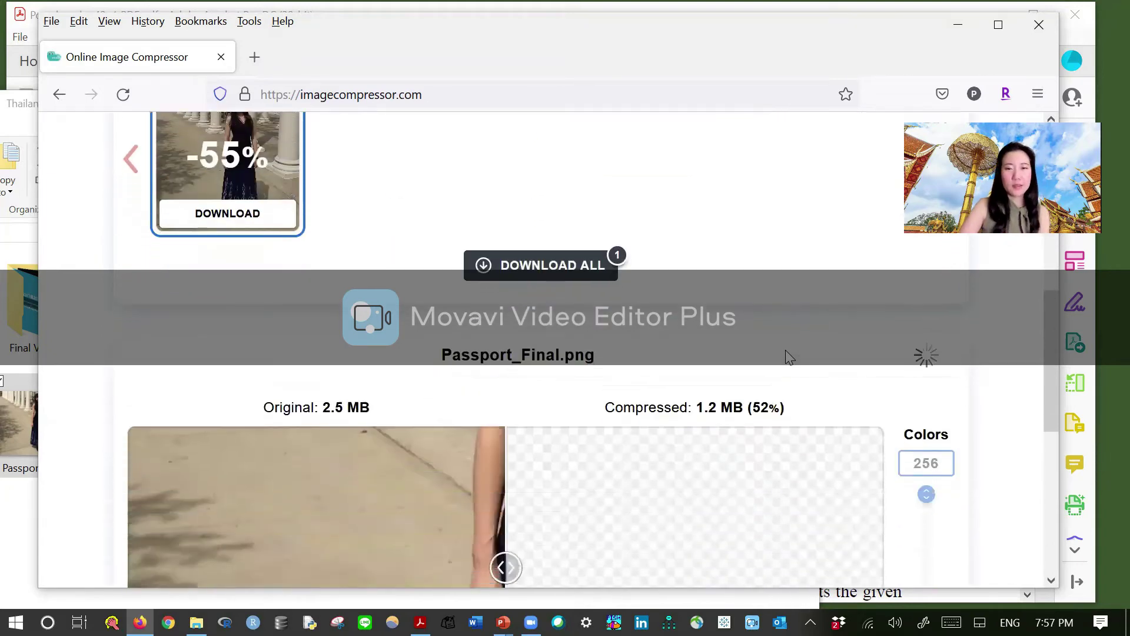
{"action": "scroll", "coordinate": [789, 356], "scroll_direction": "down", "scroll_amount": 3}
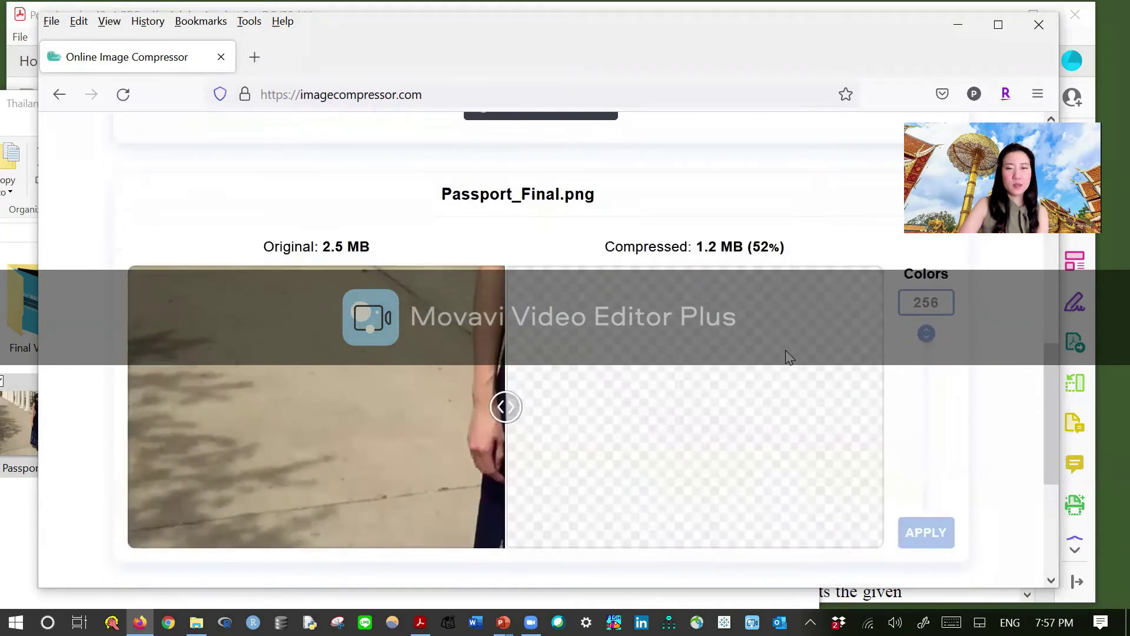
{"action": "scroll", "coordinate": [789, 356], "scroll_direction": "down", "scroll_amount": 1}
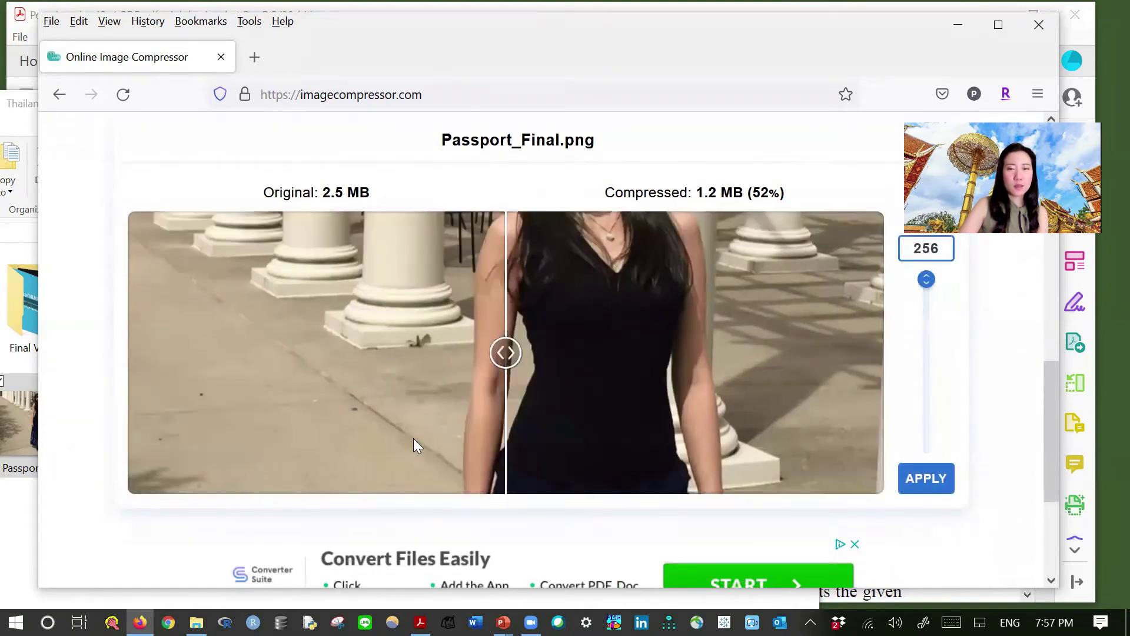
{"action": "left_click_drag", "start_coordinate": [799, 330], "coordinate": [807, 436]}
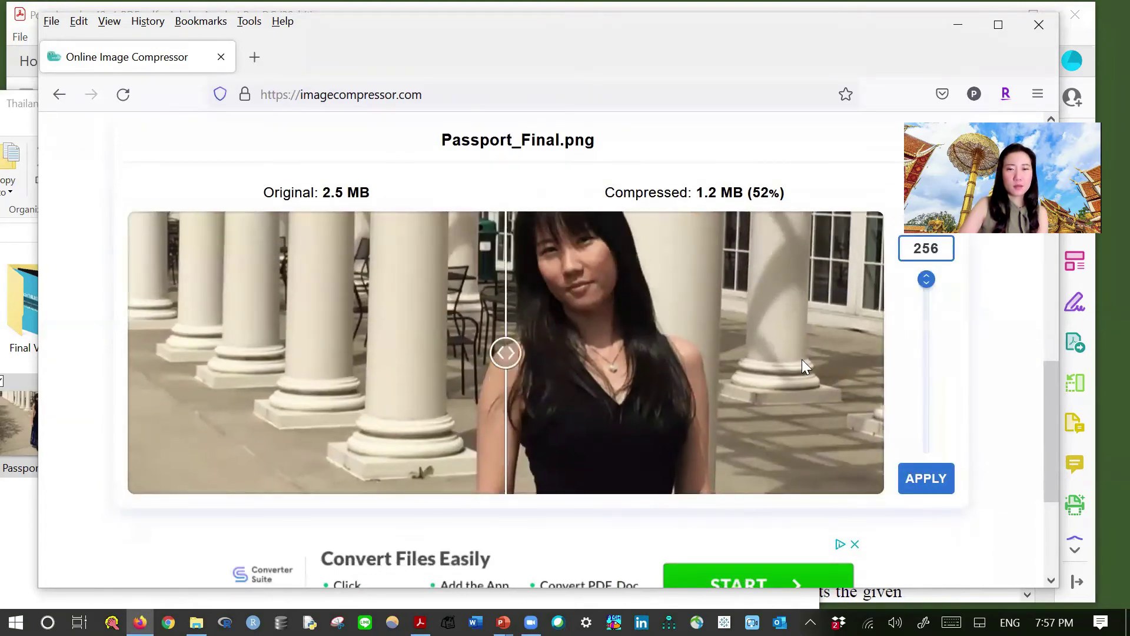
{"action": "left_click_drag", "start_coordinate": [802, 359], "coordinate": [805, 418]}
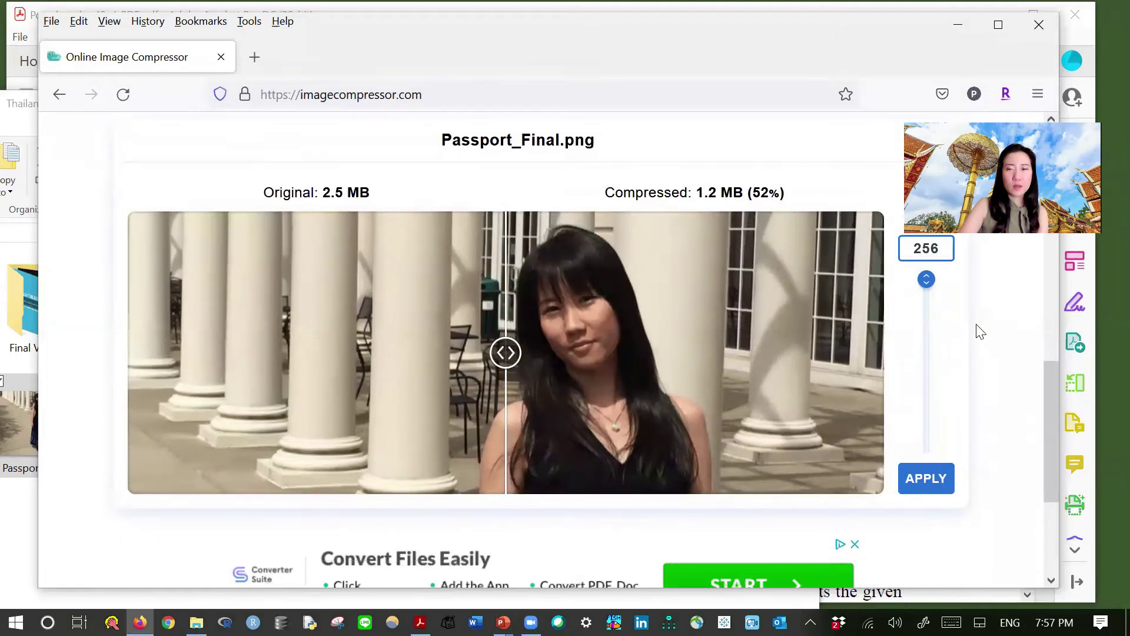
Reduce Passport_Final.png from 256 to 58 colours and apply, shrinking it to about 736 KB.
{"action": "left_click_drag", "start_coordinate": [927, 279], "coordinate": [927, 367]}
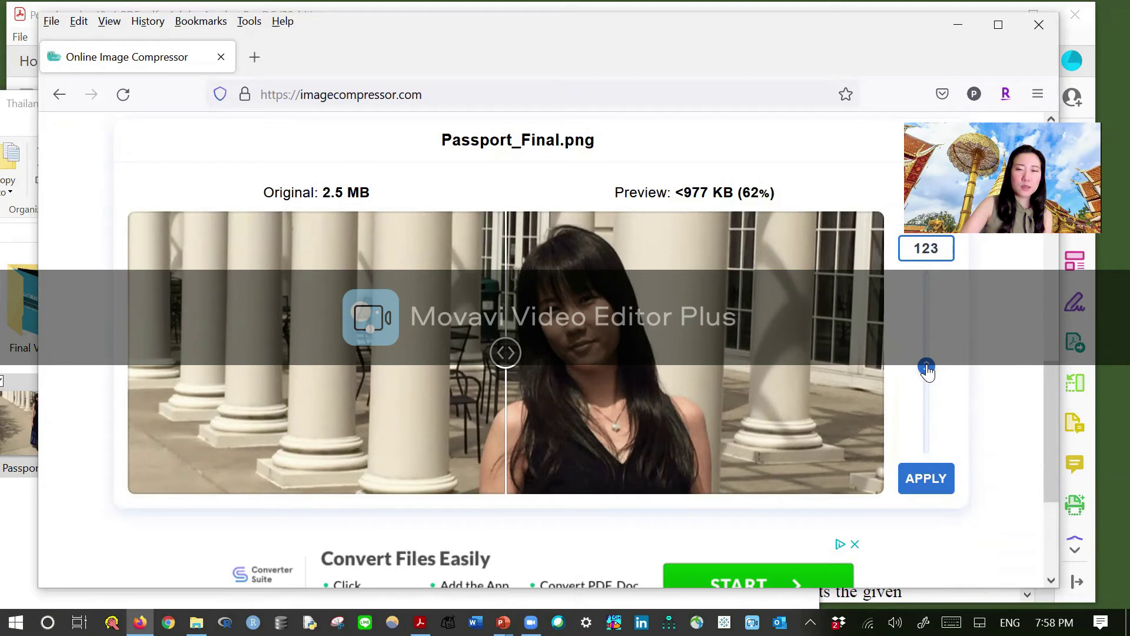
{"action": "left_click_drag", "start_coordinate": [927, 369], "coordinate": [931, 410]}
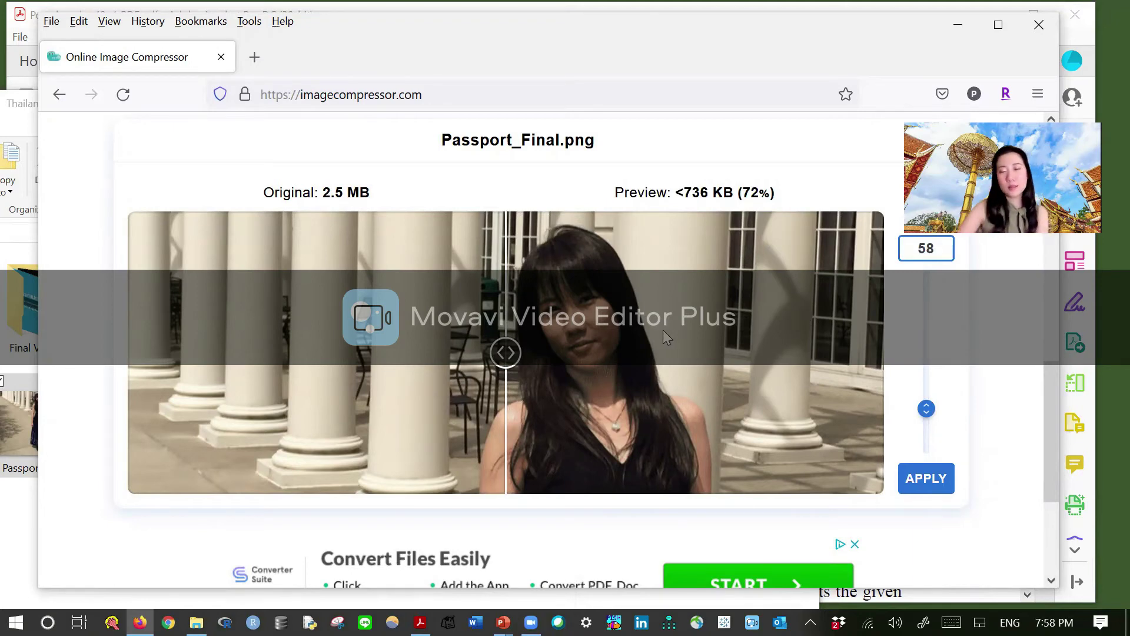
{"action": "left_click", "coordinate": [928, 476]}
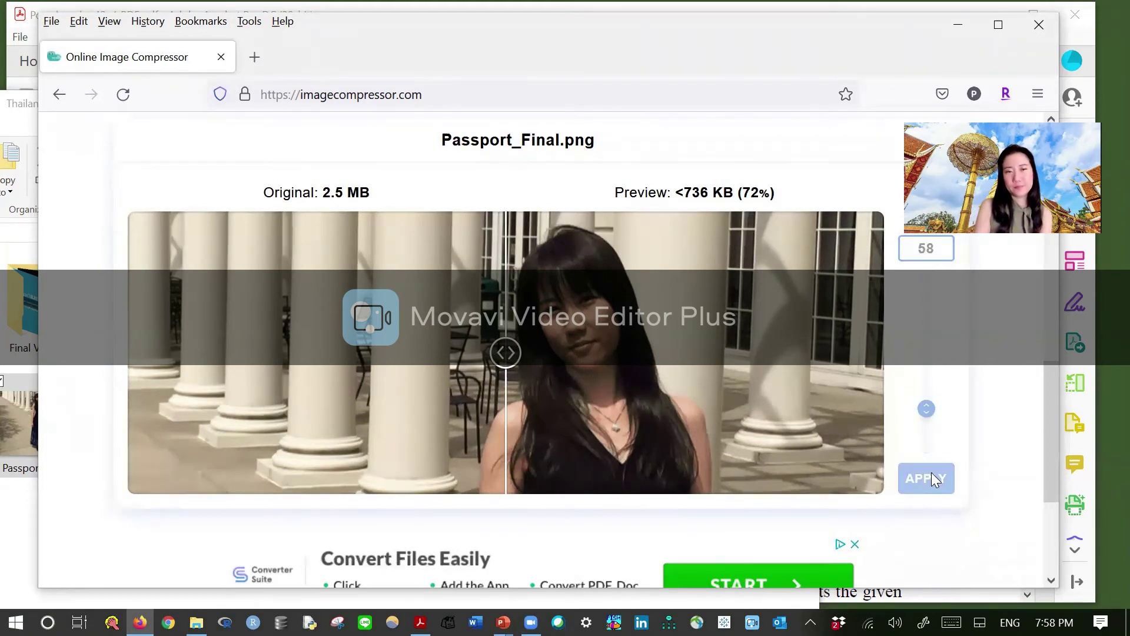
Download all compressed images and save them as imagecompressor.zip.
{"action": "scroll", "coordinate": [1020, 384], "scroll_direction": "down", "scroll_amount": 1}
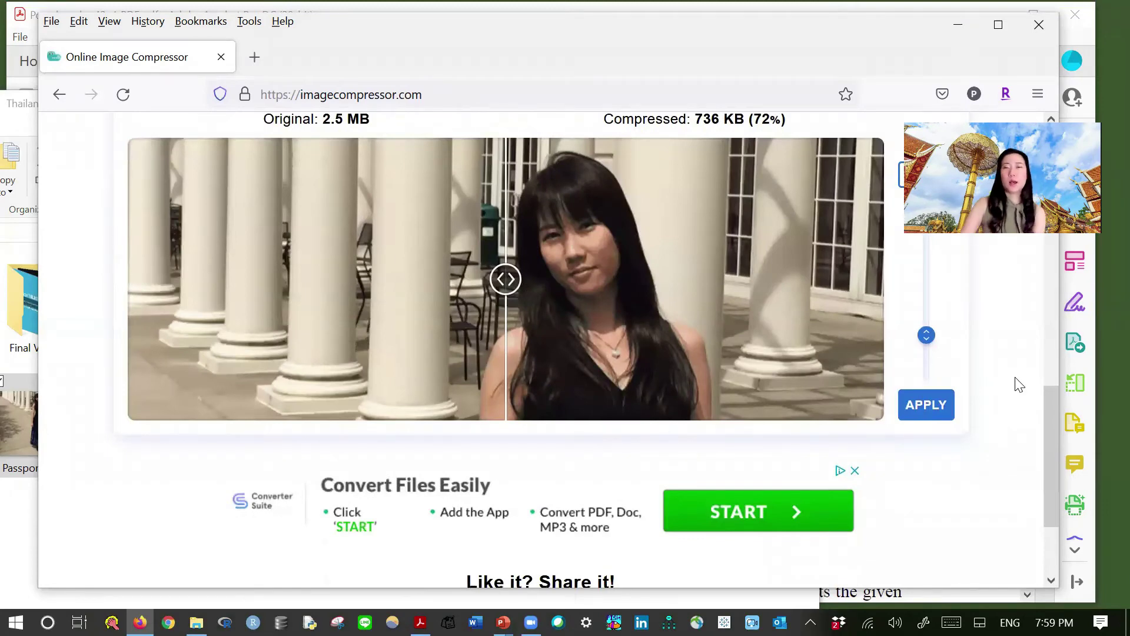
{"action": "scroll", "coordinate": [1020, 384], "scroll_direction": "up", "scroll_amount": 5}
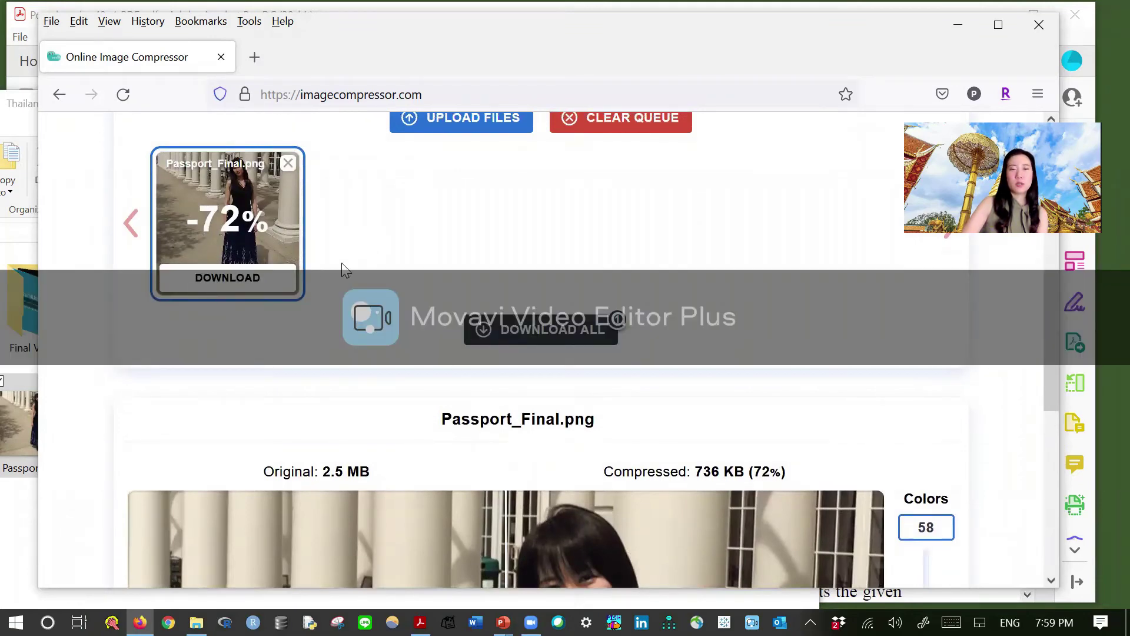
{"action": "left_click", "coordinate": [548, 336]}
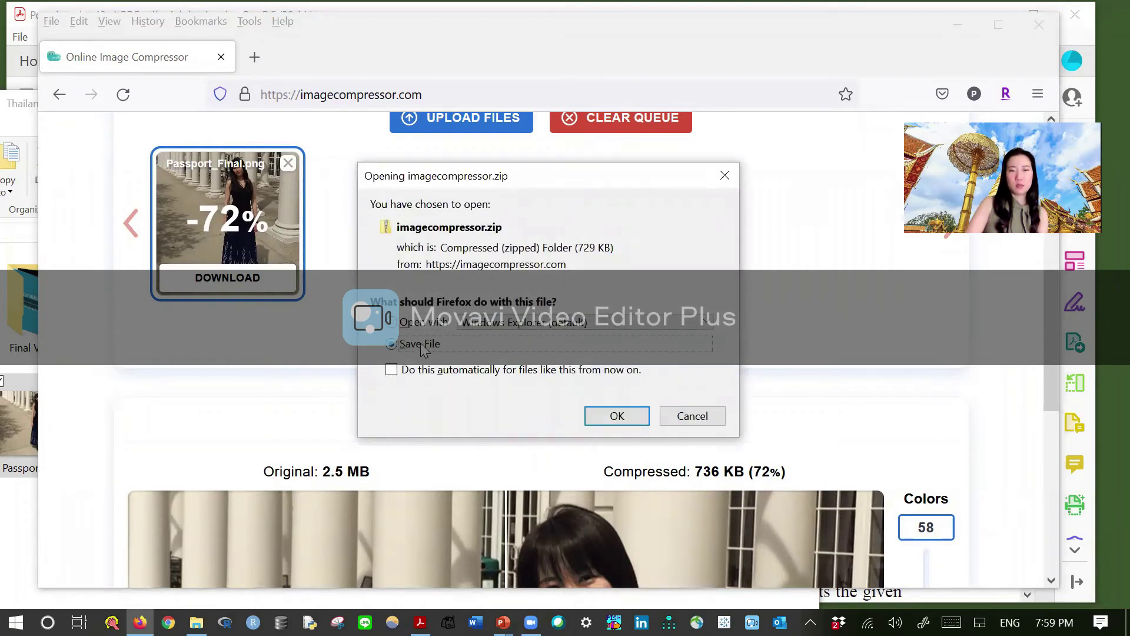
{"action": "left_click", "coordinate": [602, 419]}
{"action": "mouse_move", "coordinate": [197, 622]}
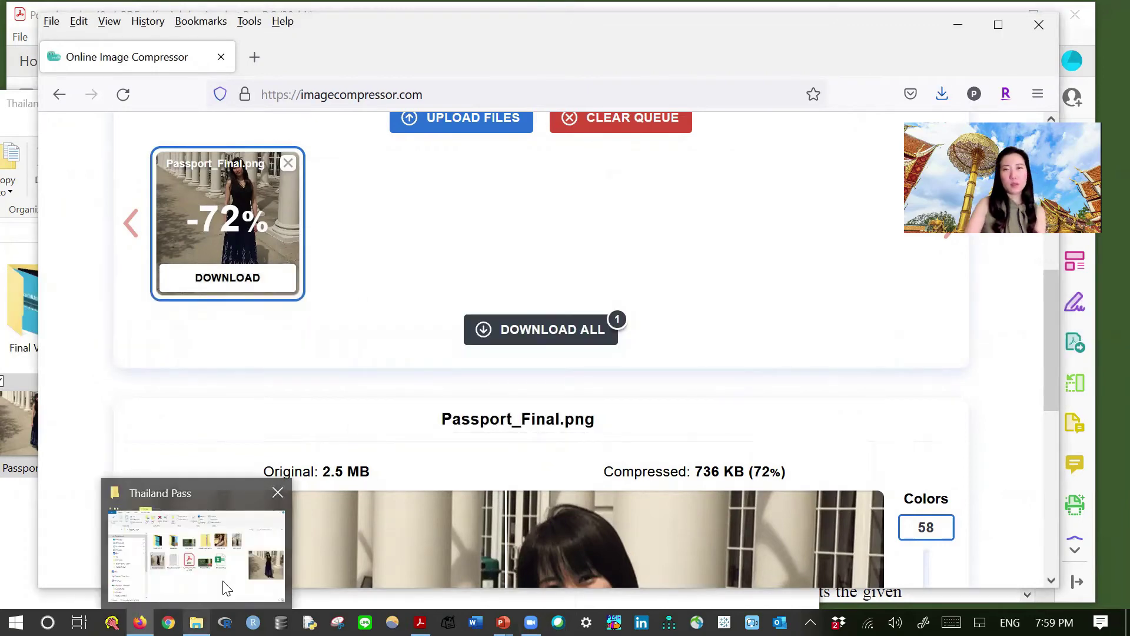
Open imagecompressor.zip in the Thailand Pass folder and view IMG_6433-min.JPG's Properties, showing 94 KB.
{"action": "left_click", "coordinate": [226, 587]}
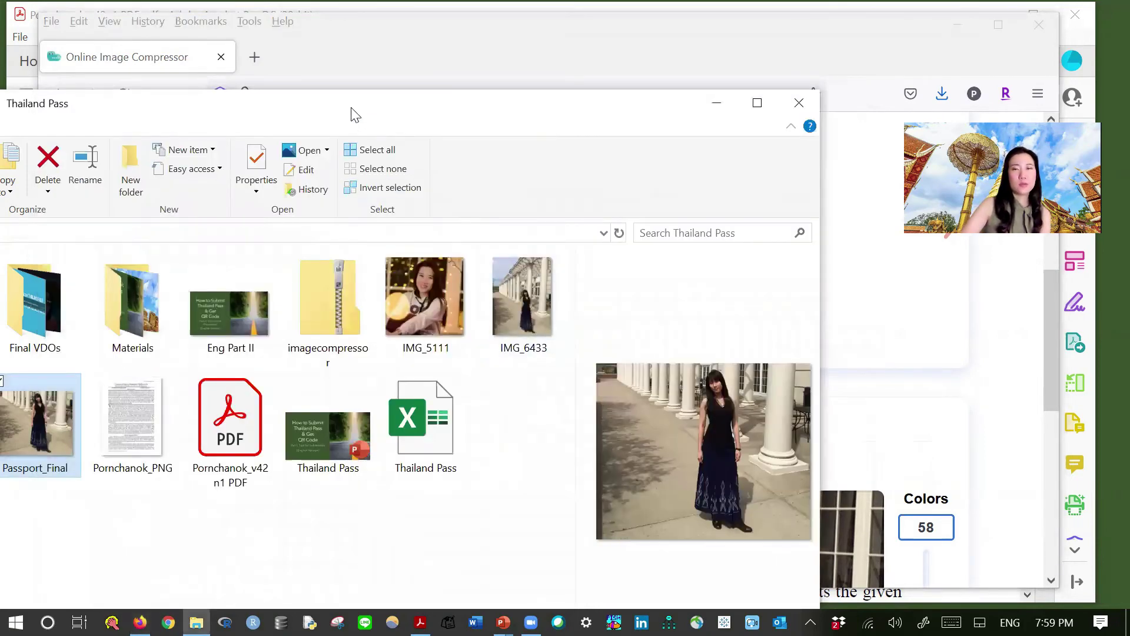
{"action": "left_click_drag", "start_coordinate": [361, 114], "coordinate": [602, 39]}
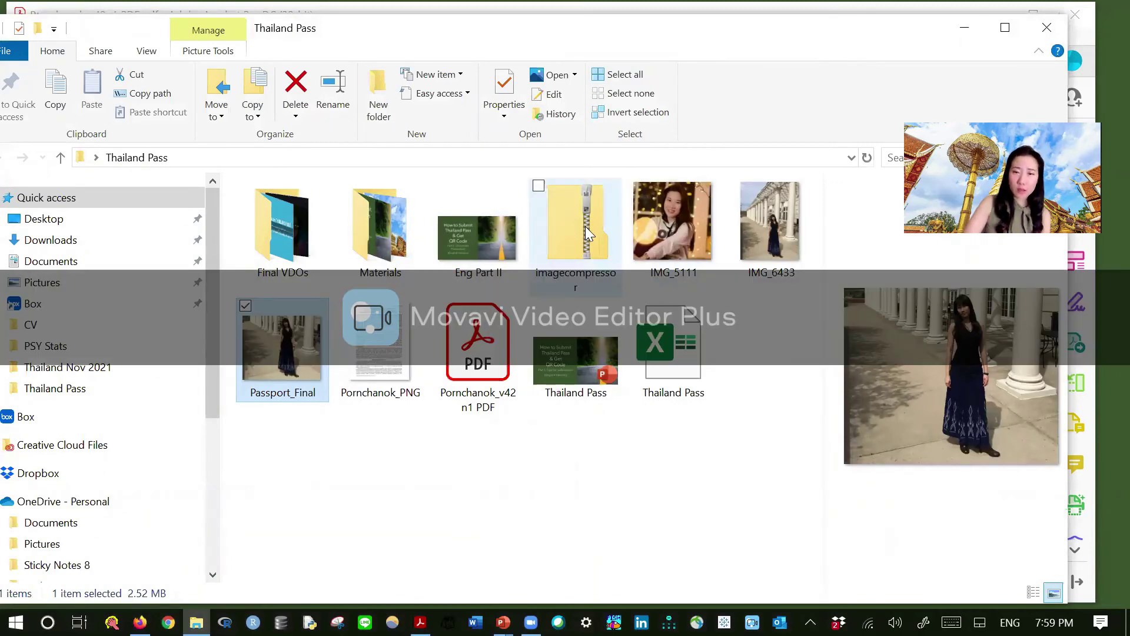
{"action": "double_click", "coordinate": [586, 228]}
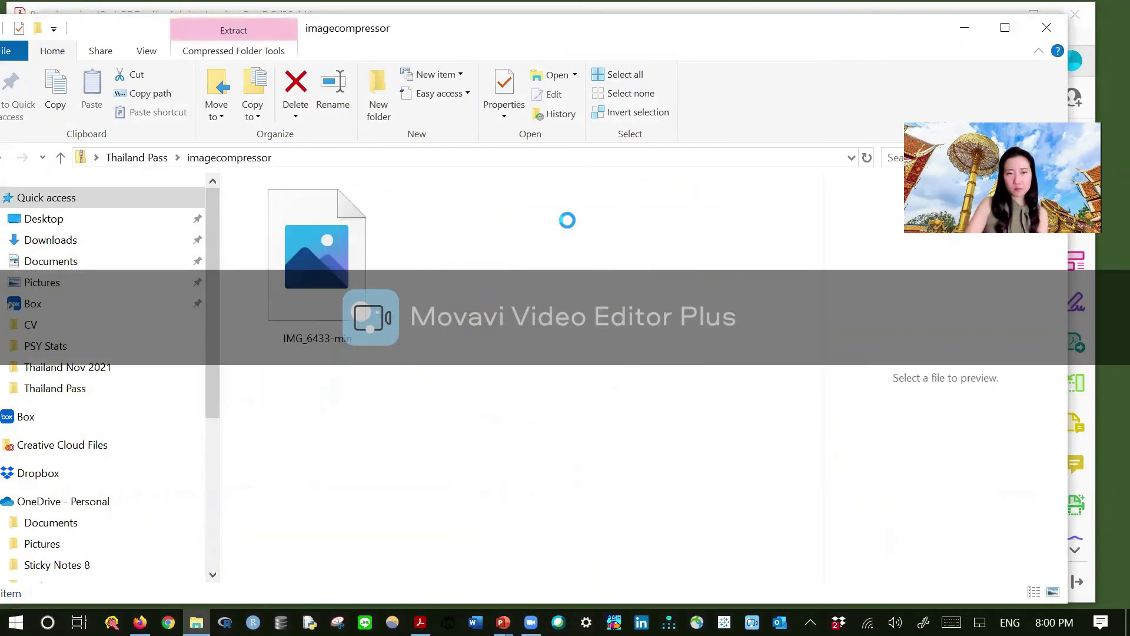
{"action": "left_click", "coordinate": [321, 257]}
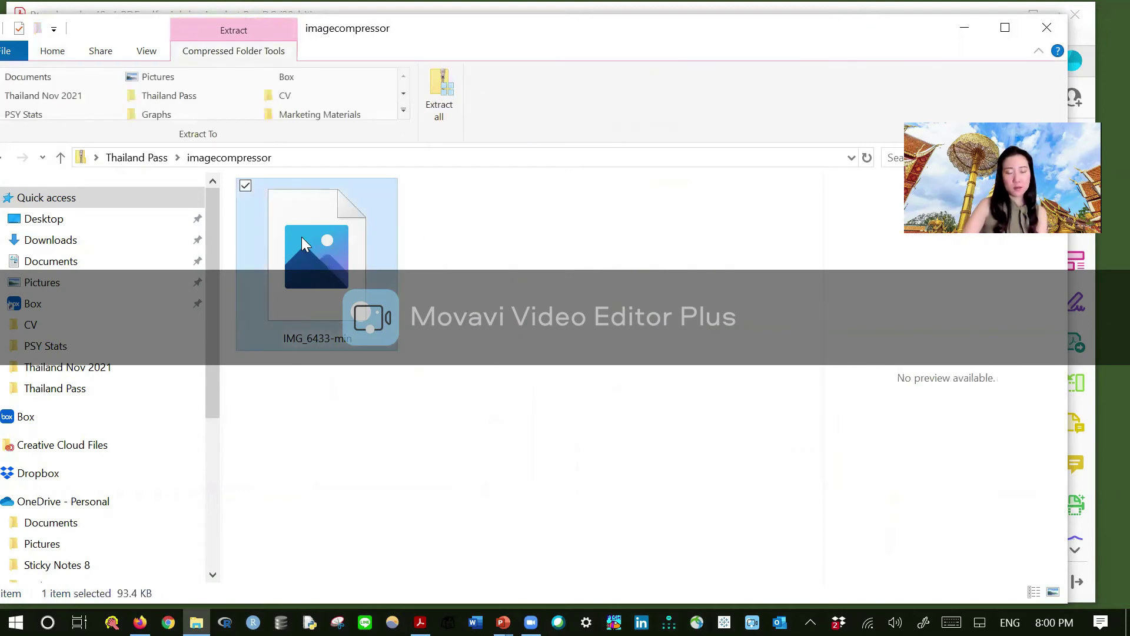
{"action": "right_click", "coordinate": [302, 238]}
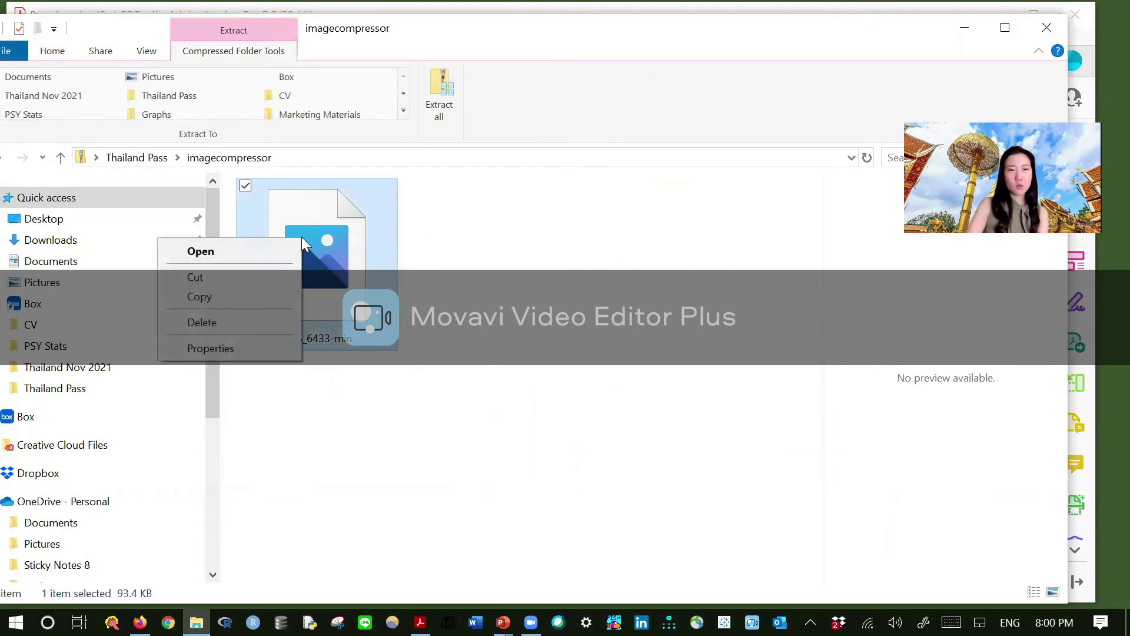
{"action": "left_click", "coordinate": [269, 352]}
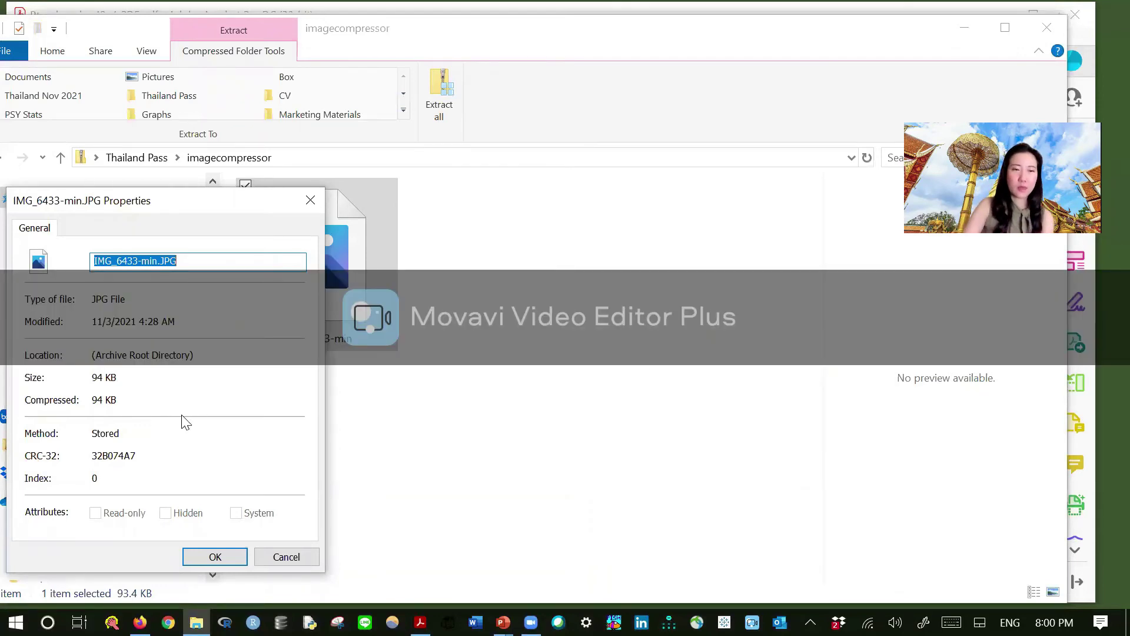
Close Properties, zoom in and out on IMG_6433-min.JPG in Photos, then close Photos.
{"action": "left_click", "coordinate": [235, 557]}
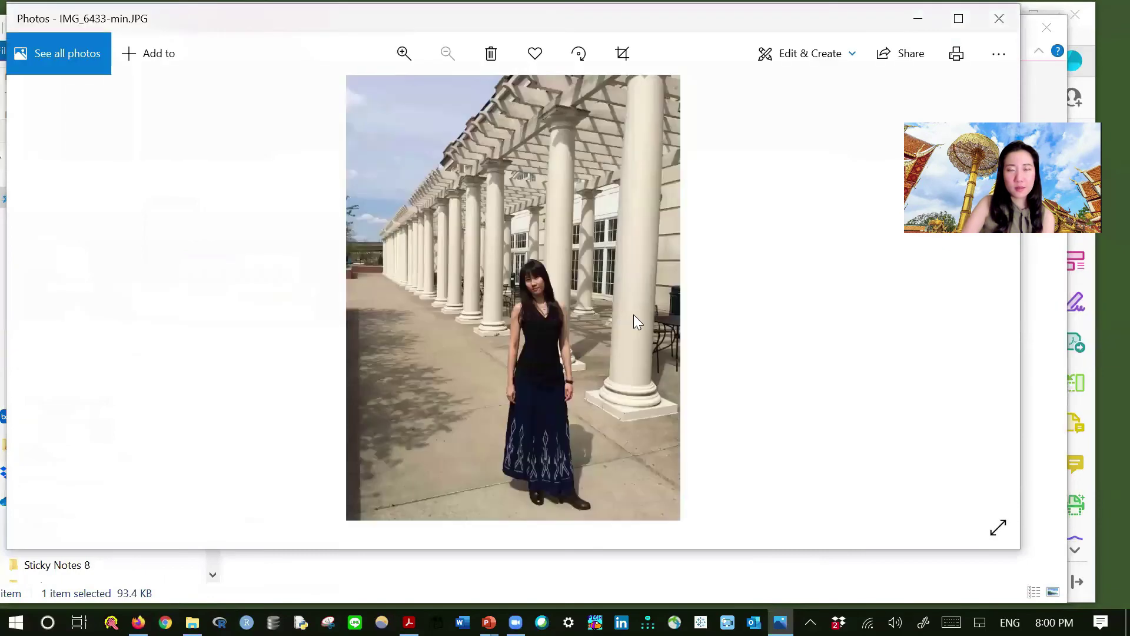
{"action": "scroll", "coordinate": [633, 315], "scroll_direction": "up", "scroll_amount": 4}
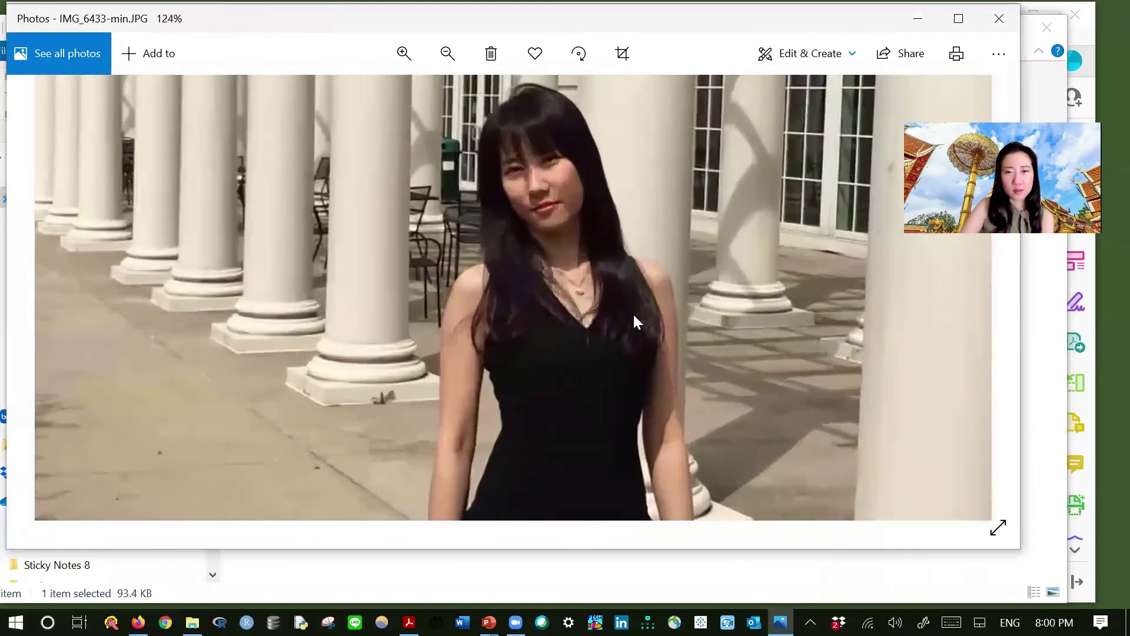
{"action": "scroll", "coordinate": [705, 342], "scroll_direction": "up", "scroll_amount": 2}
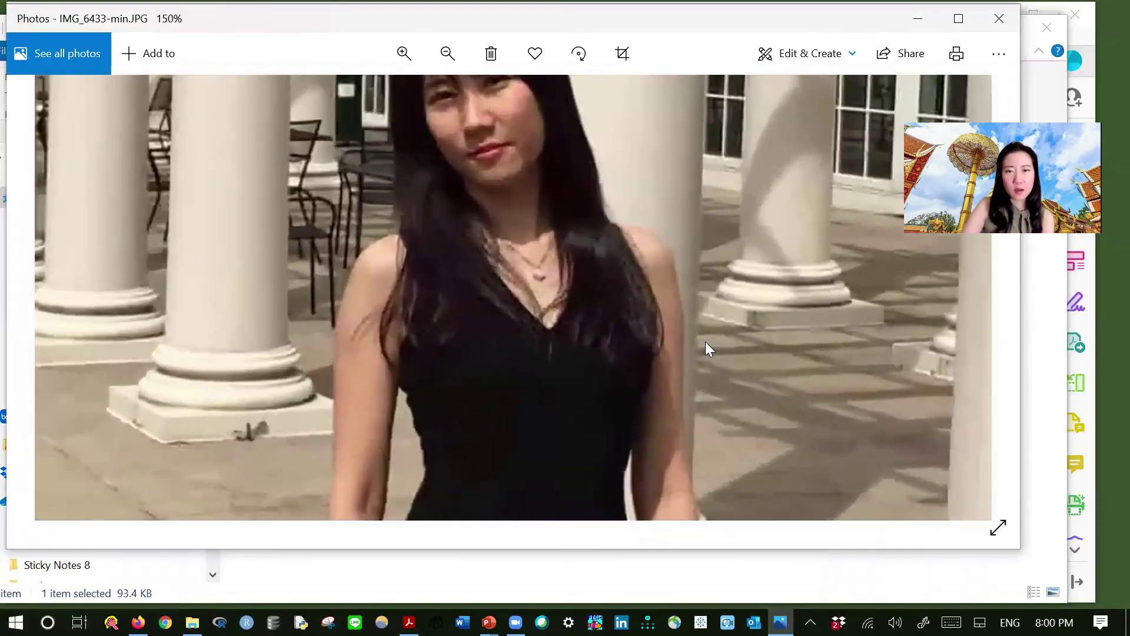
{"action": "scroll", "coordinate": [705, 341], "scroll_direction": "down", "scroll_amount": 3}
{"action": "scroll", "coordinate": [705, 342], "scroll_direction": "down", "scroll_amount": 4}
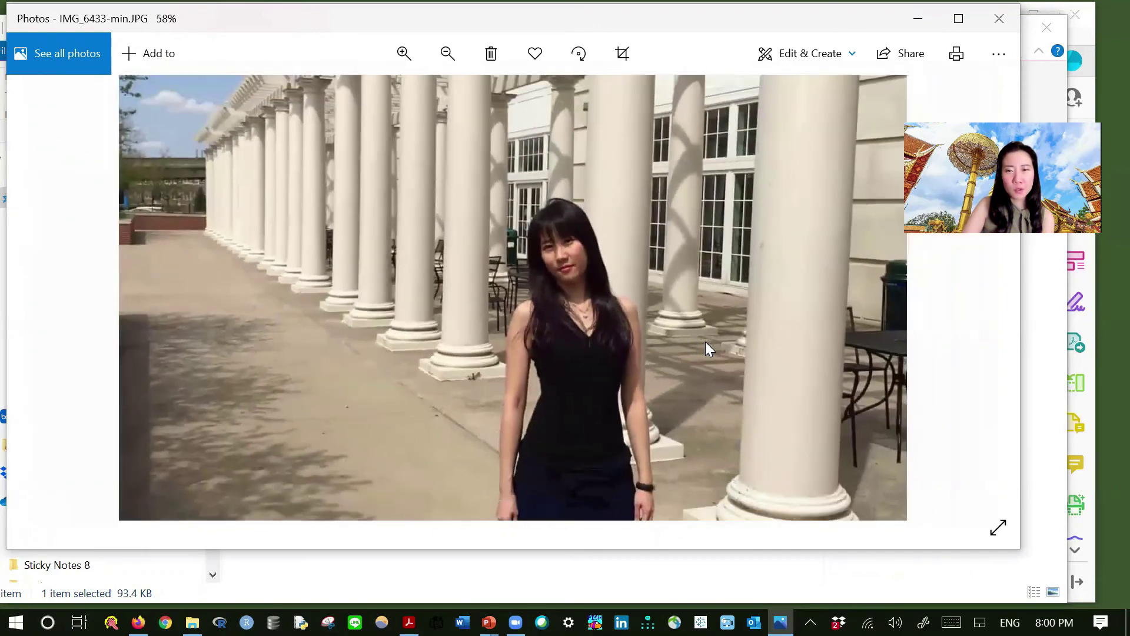
{"action": "scroll", "coordinate": [706, 342], "scroll_direction": "down", "scroll_amount": 1}
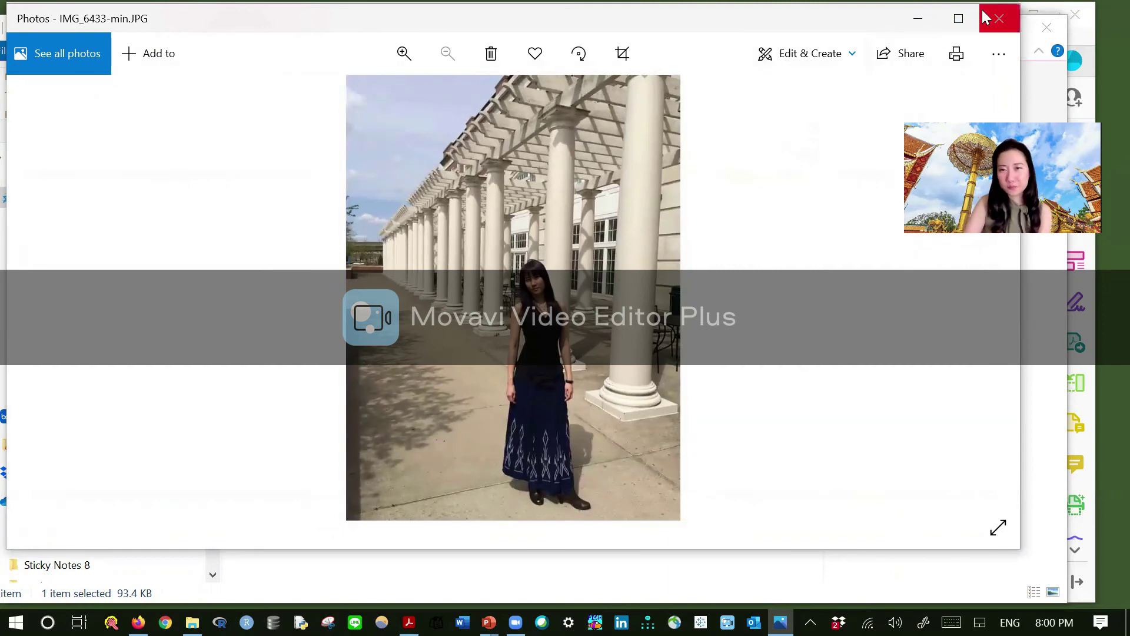
{"action": "left_click", "coordinate": [999, 21]}
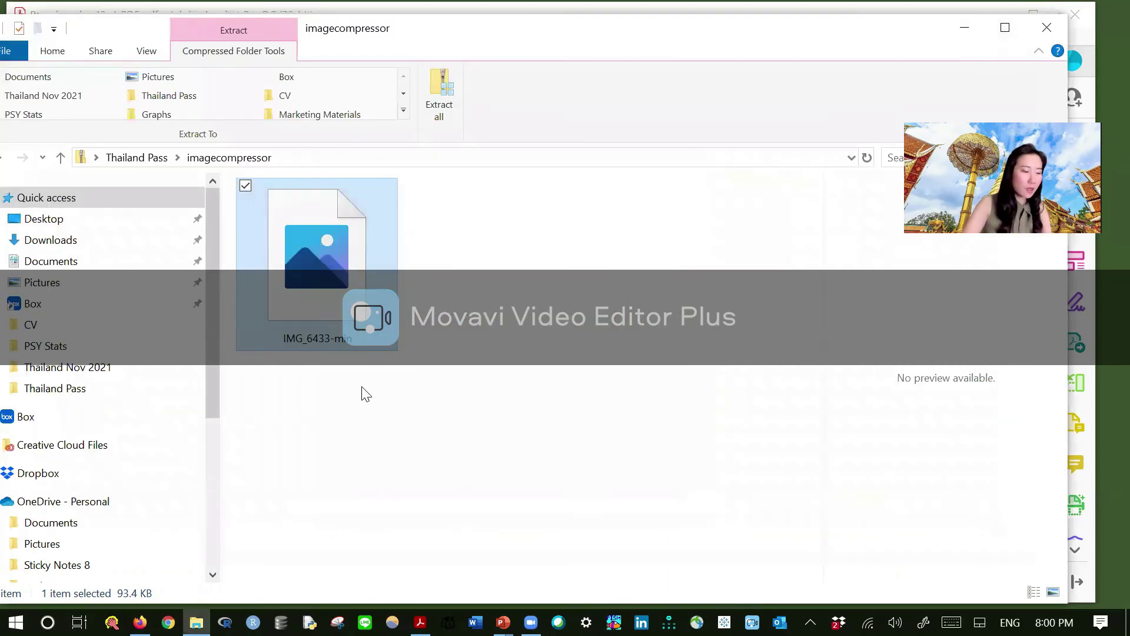